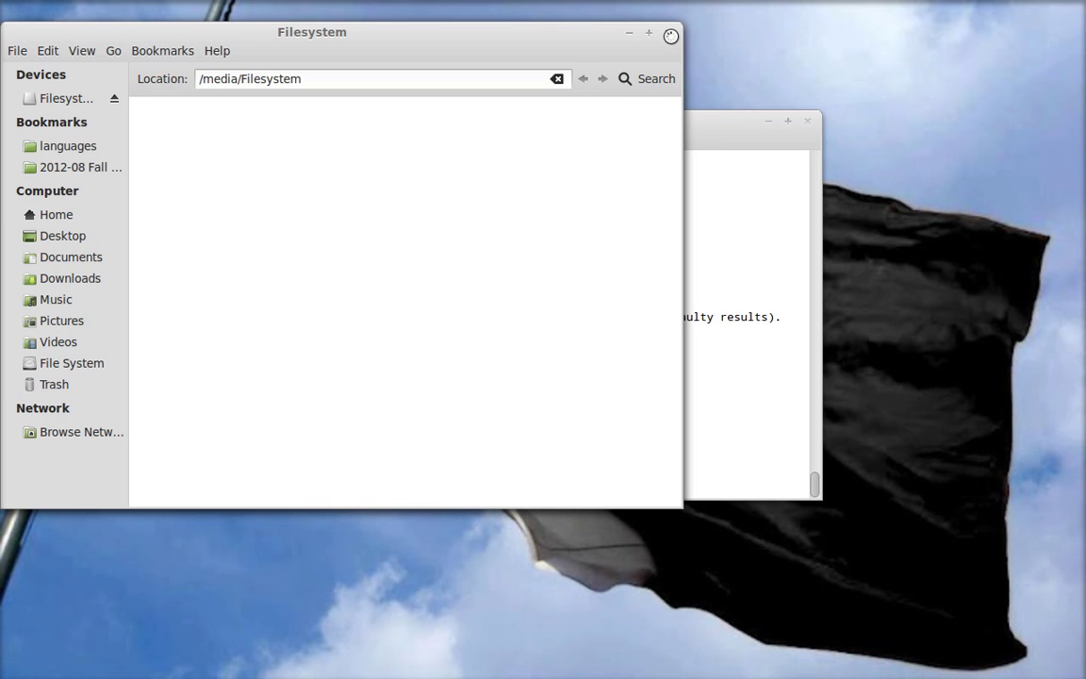
Close the file manager window, open Disk Utility maximized and select the ADATA USB Flash Drive.
click(669, 33)
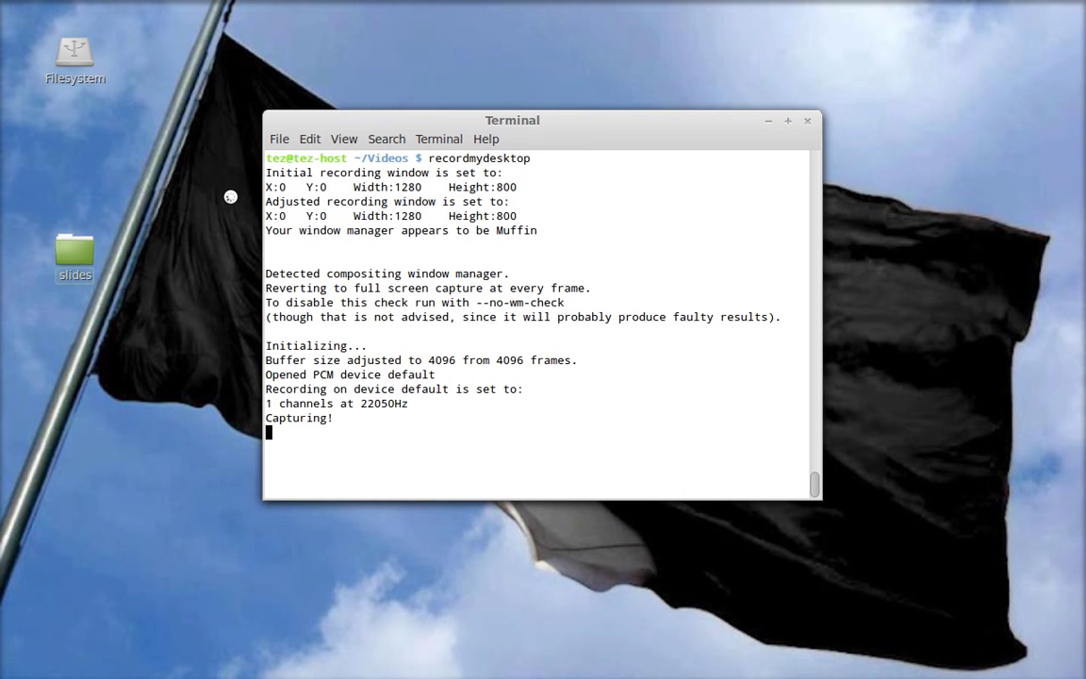
key(super)
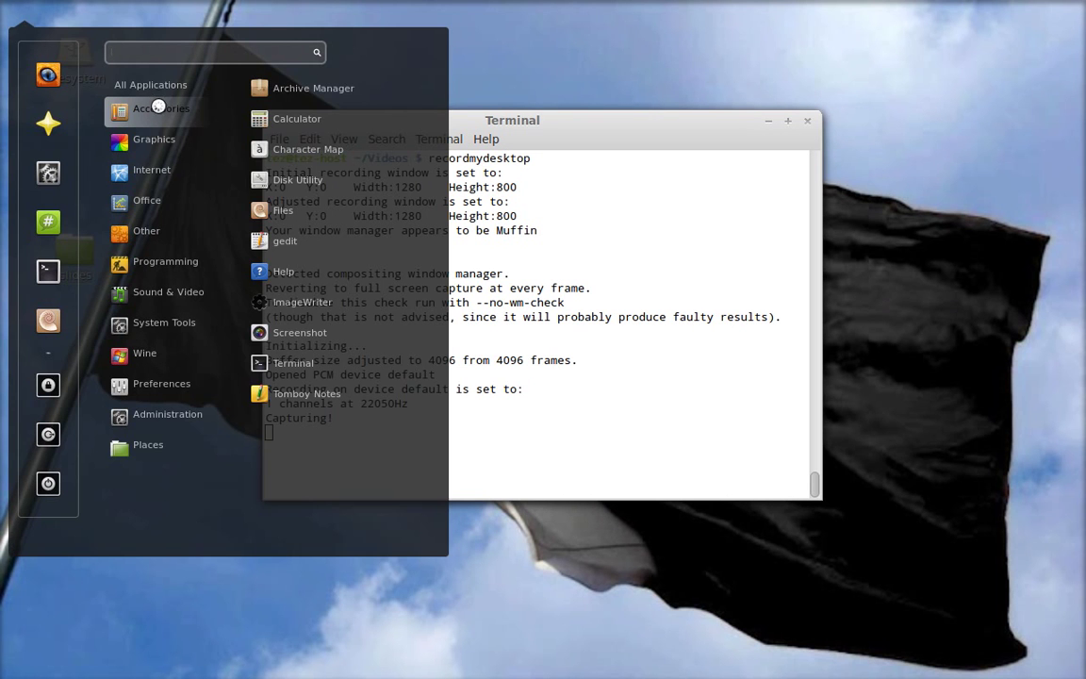
click(283, 184)
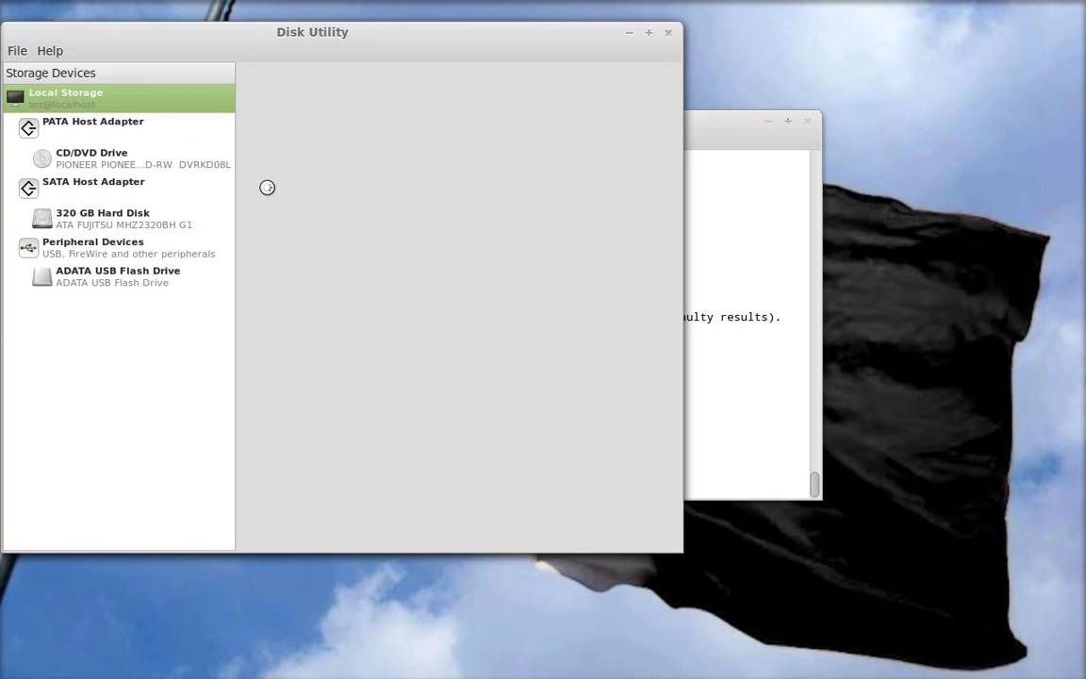
click(645, 34)
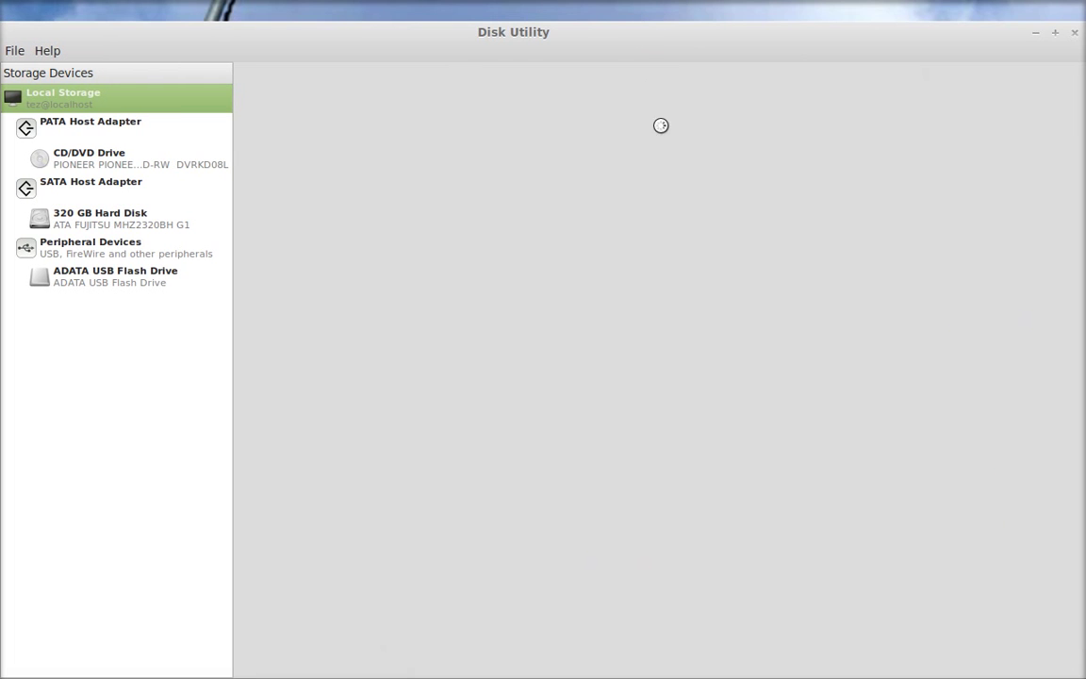
click(80, 281)
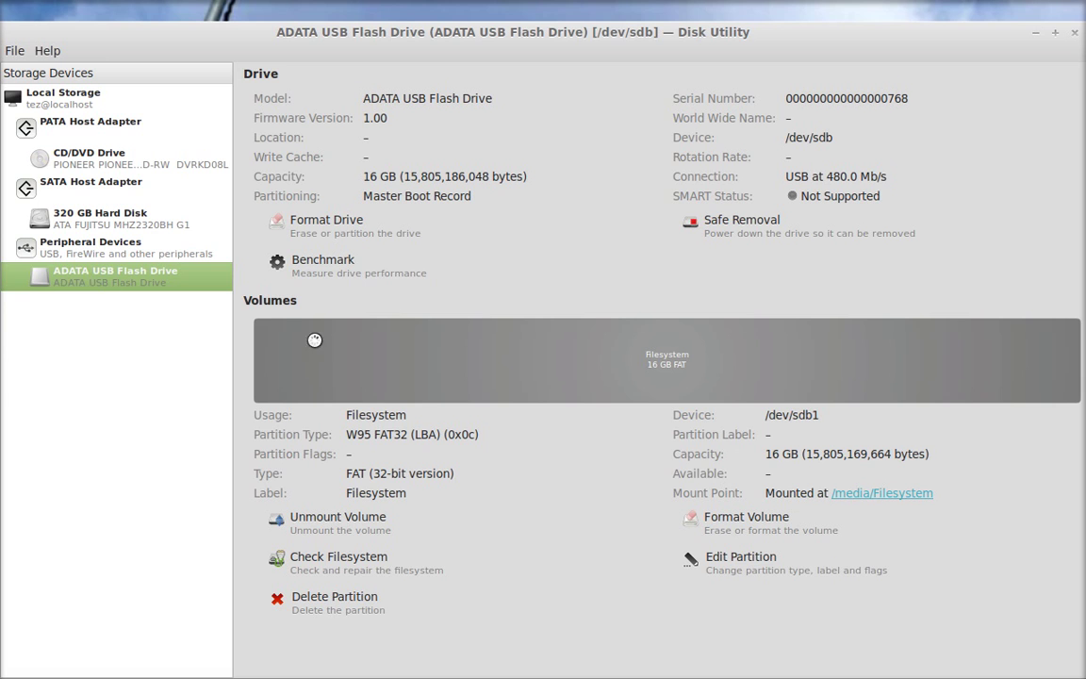
Unmount the FAT volume named Filesystem on the ADATA USB Flash Drive and delete its partition.
click(681, 366)
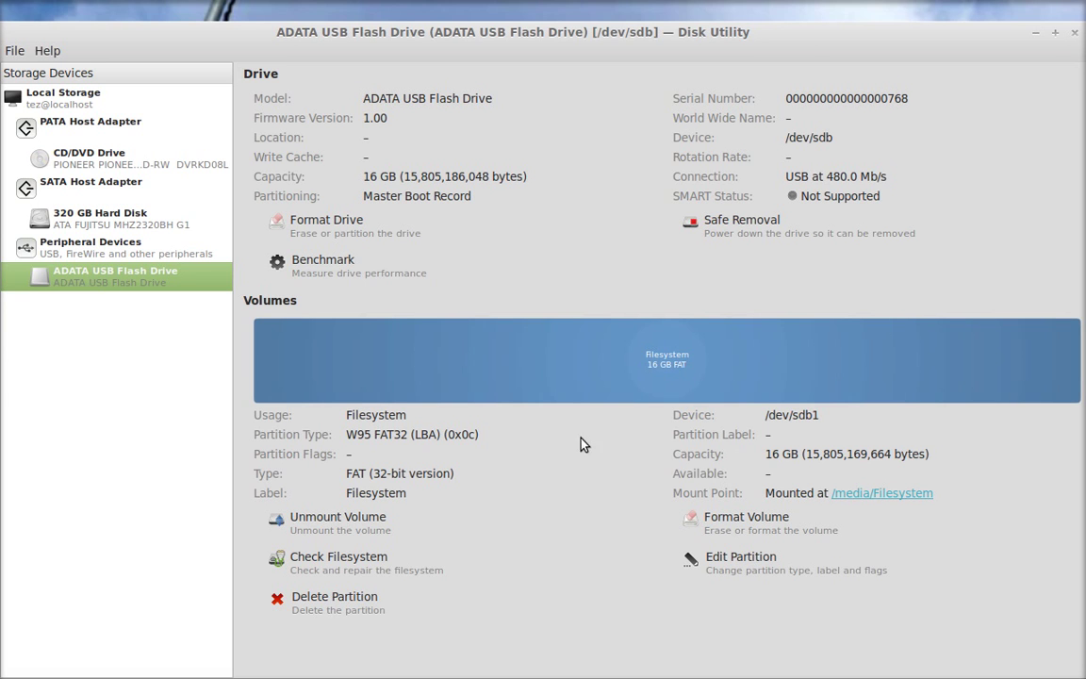
click(335, 524)
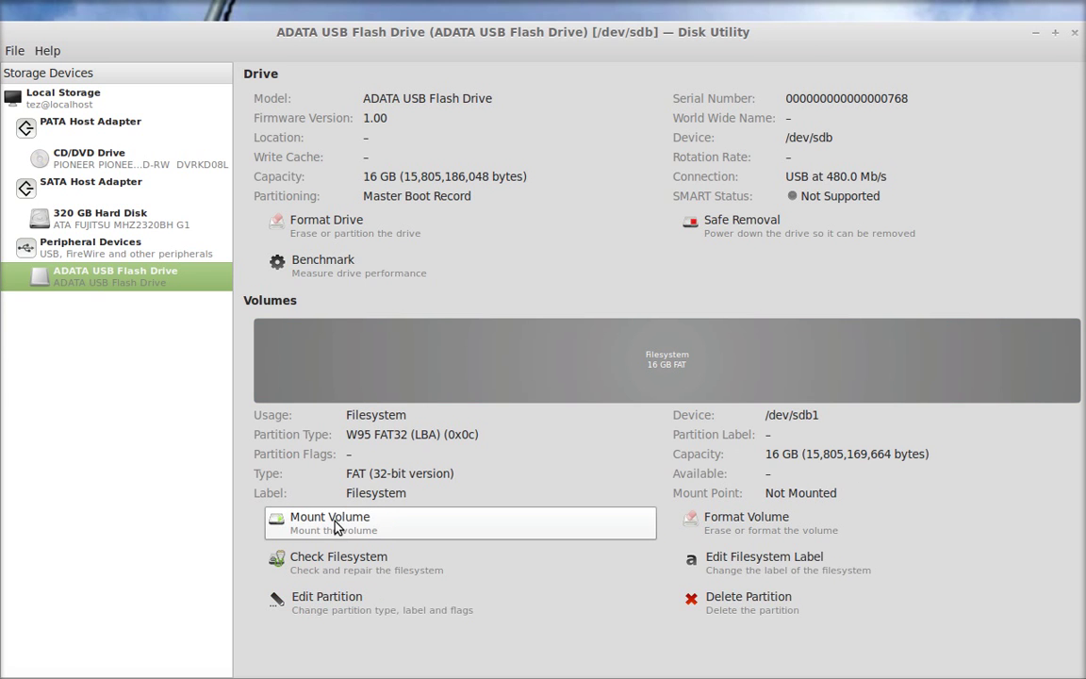
click(395, 376)
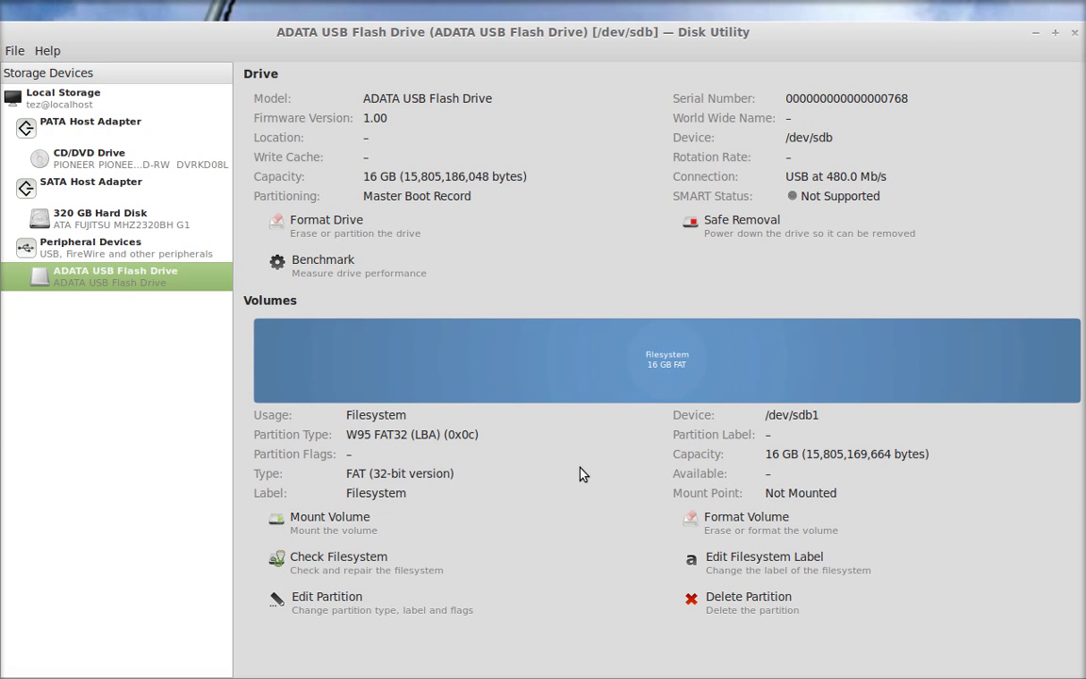
click(742, 604)
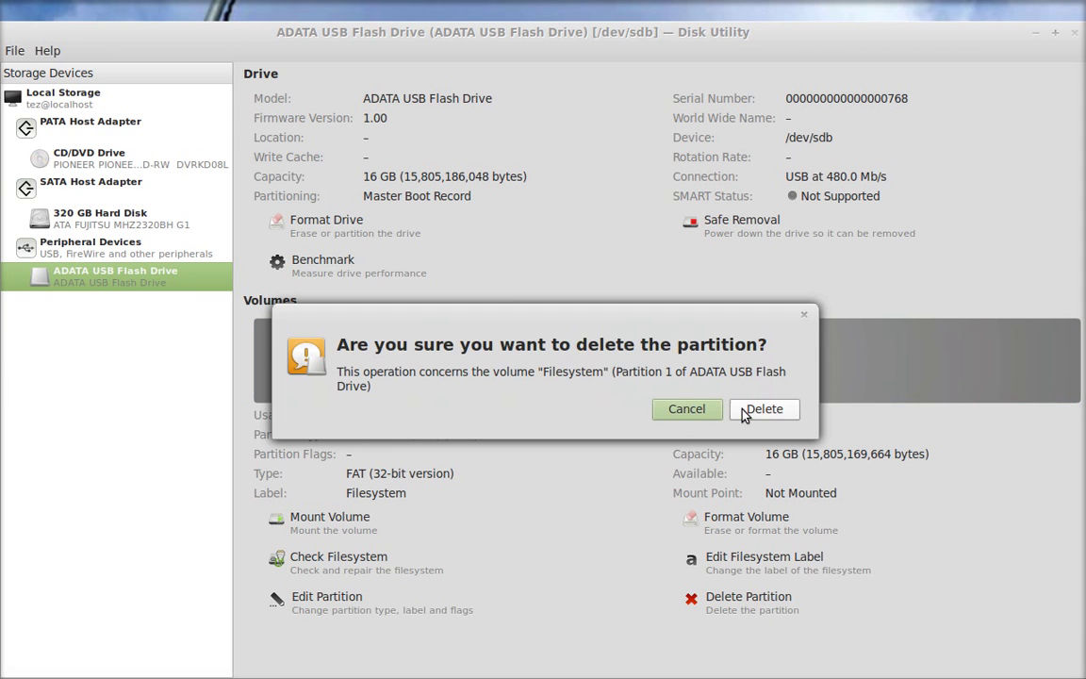
click(695, 408)
Create a 12.705 GB Ext4 partition named root in the flash drive's free space.
click(538, 376)
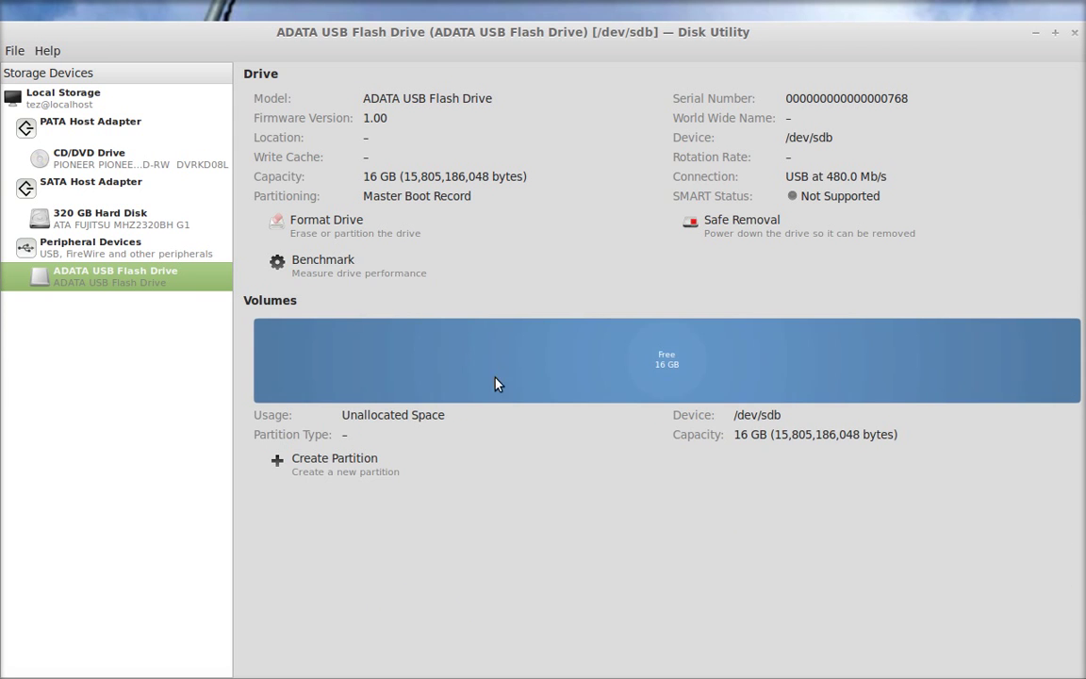
click(364, 468)
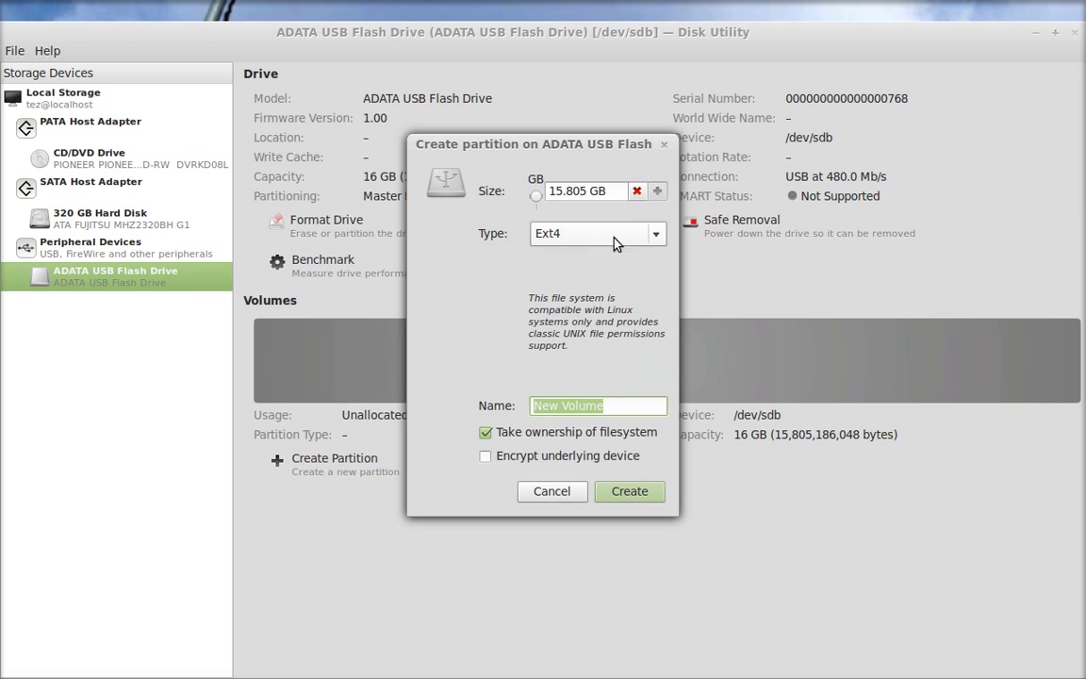
click(657, 236)
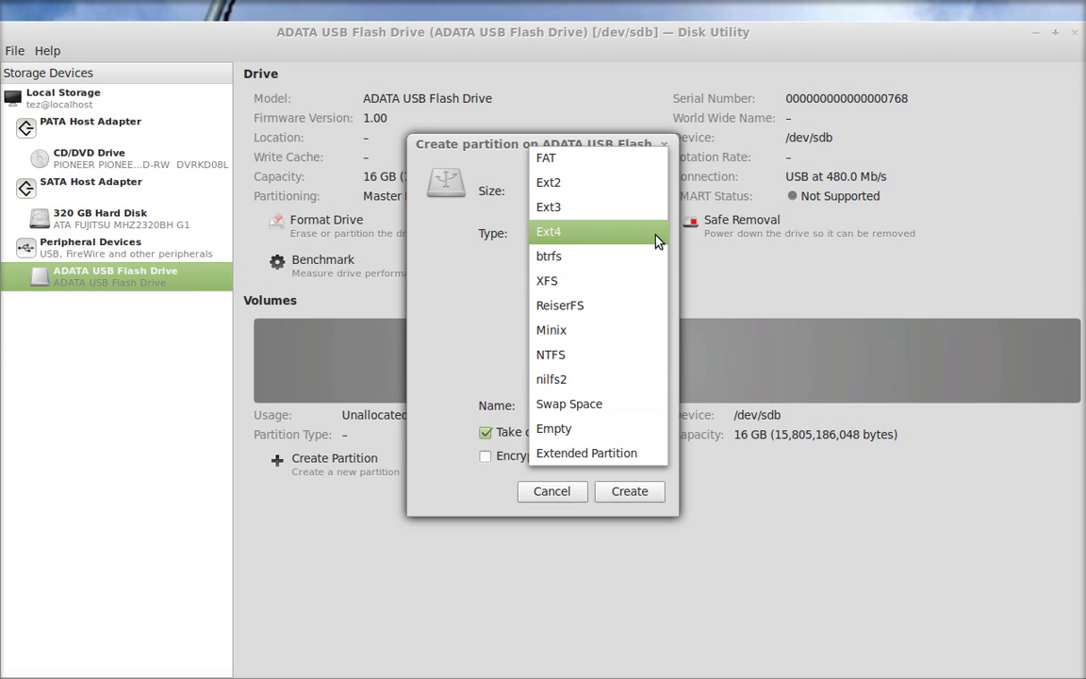
click(574, 231)
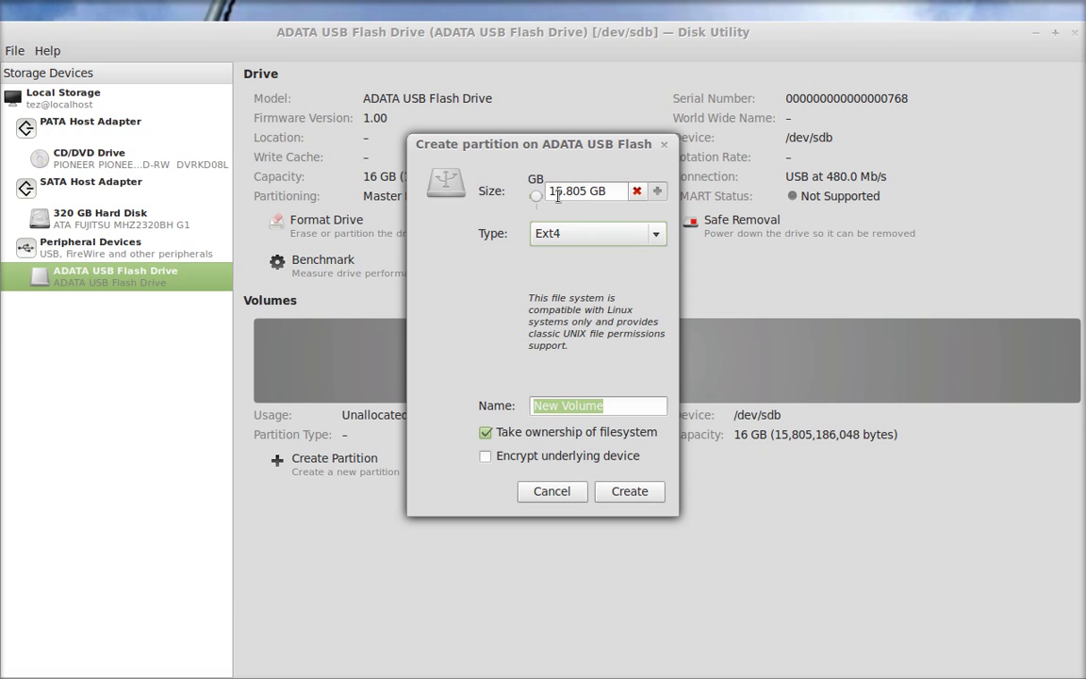
click(555, 194)
key(BackSpace)
text(2)
key(Delete)
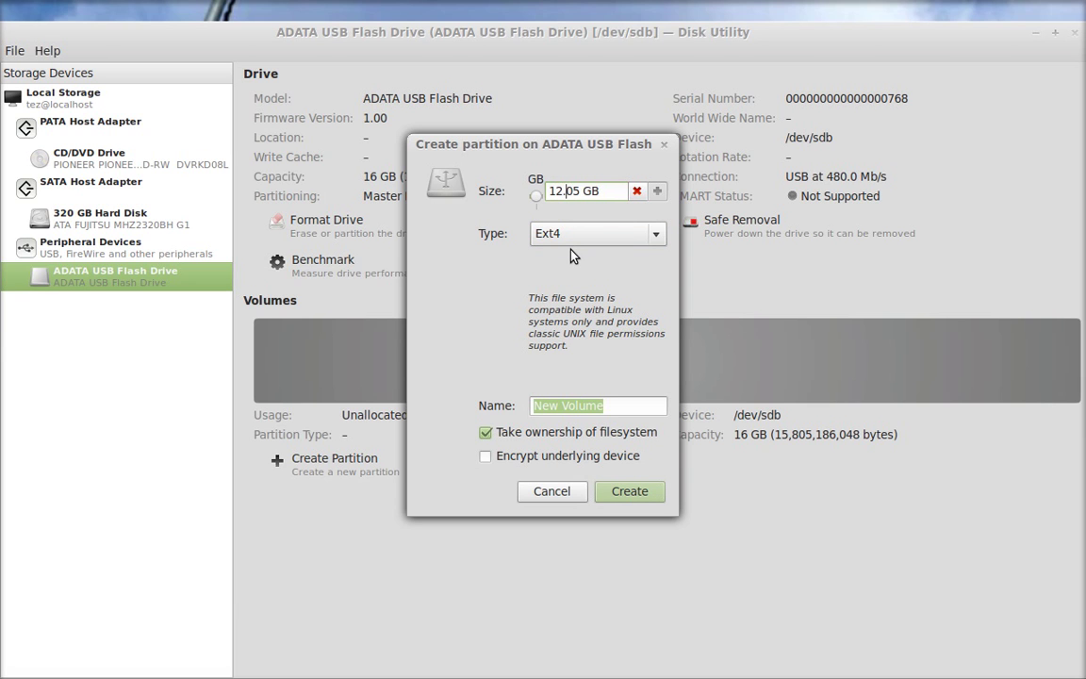
text(7)
text(root)
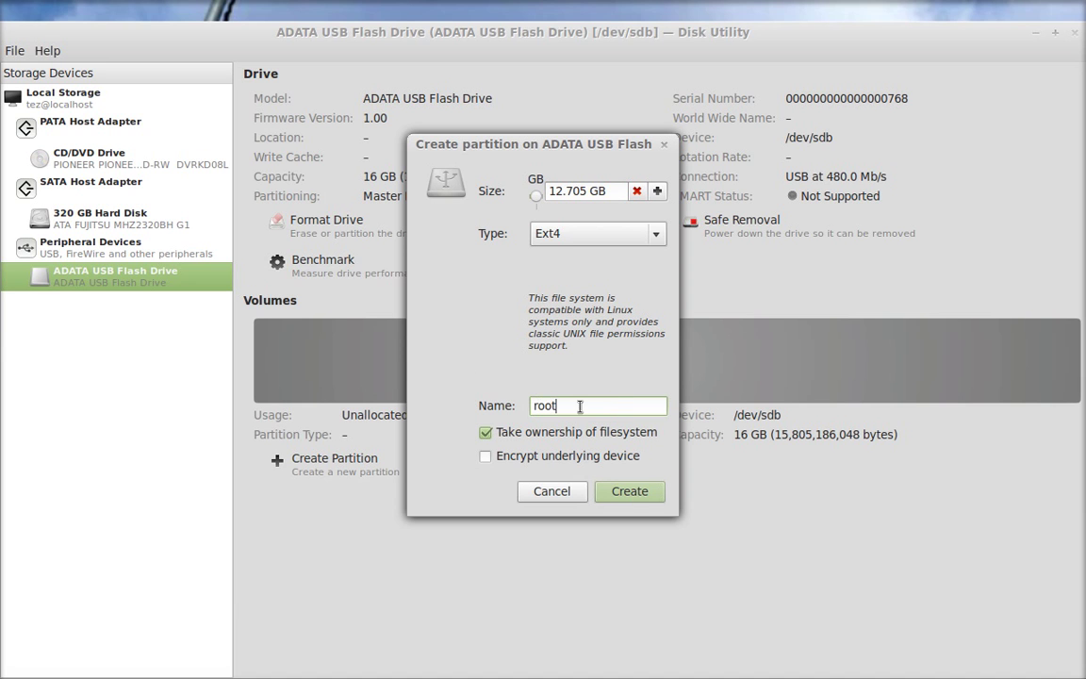
click(622, 496)
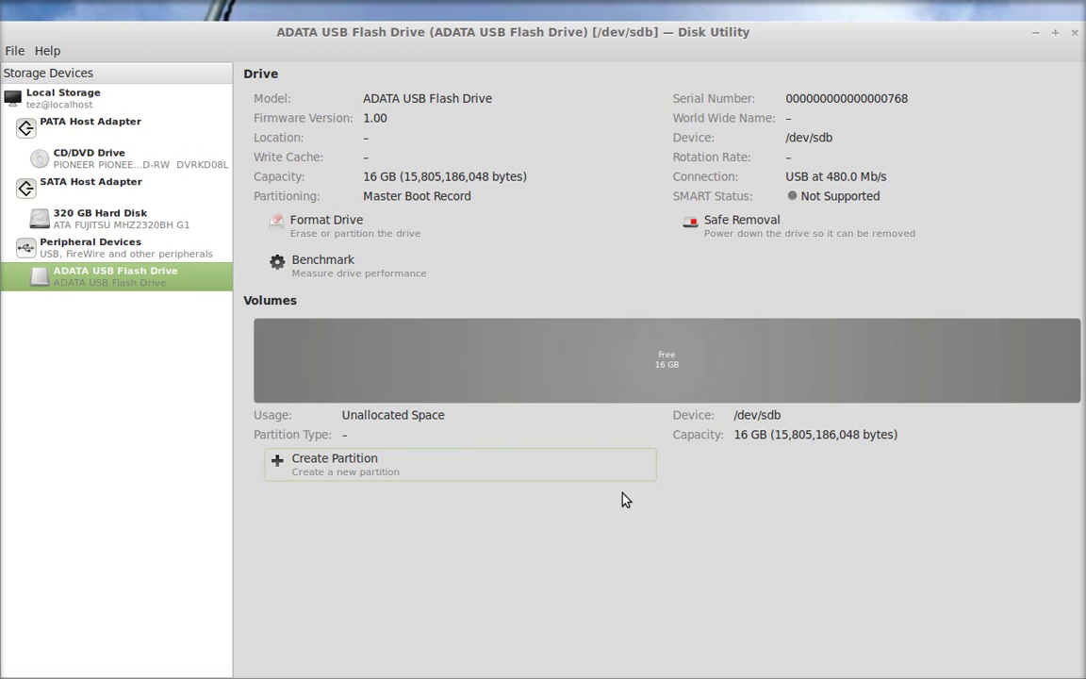
Create a 1 GB Swap Space partition named swap-space in the free space following the root partition.
click(952, 390)
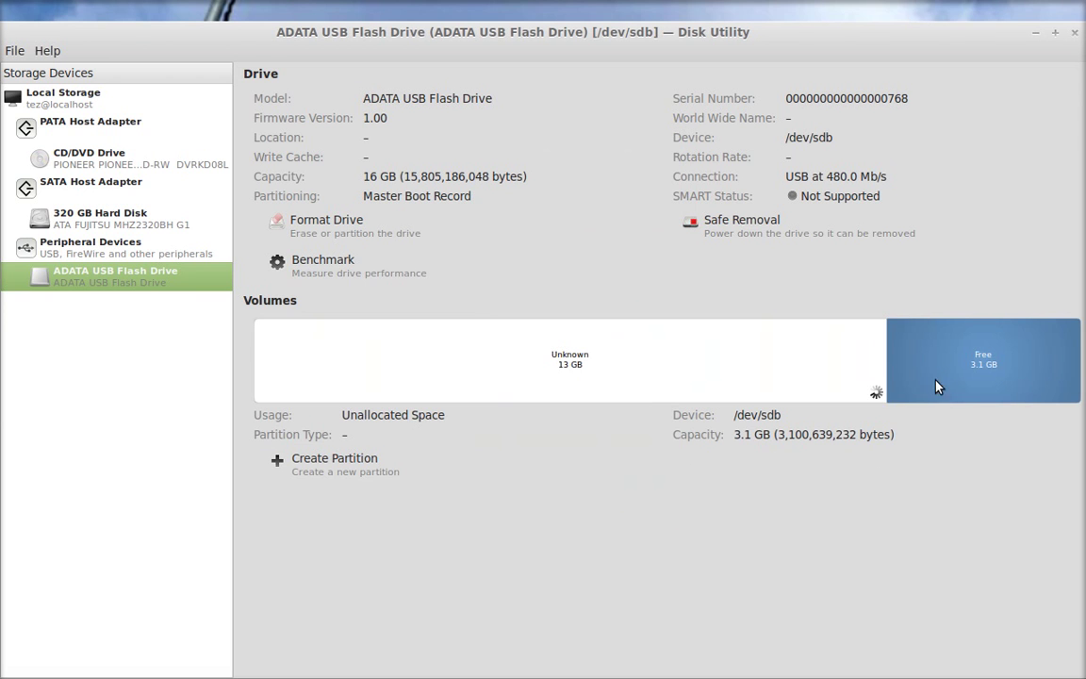
click(330, 468)
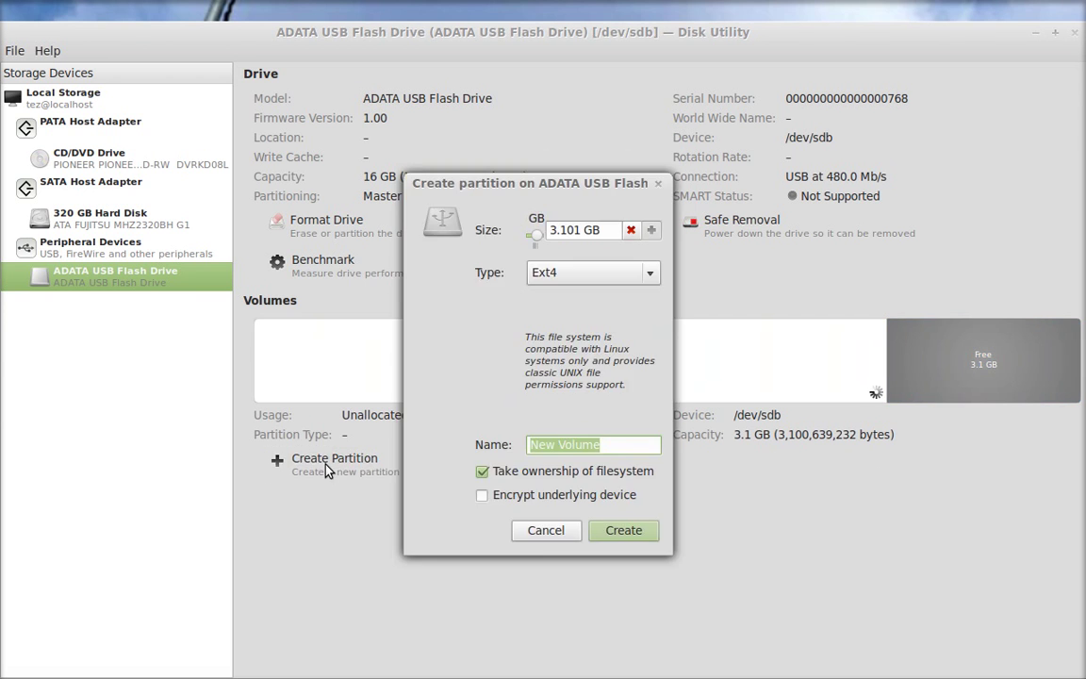
drag(608, 230, 555, 230)
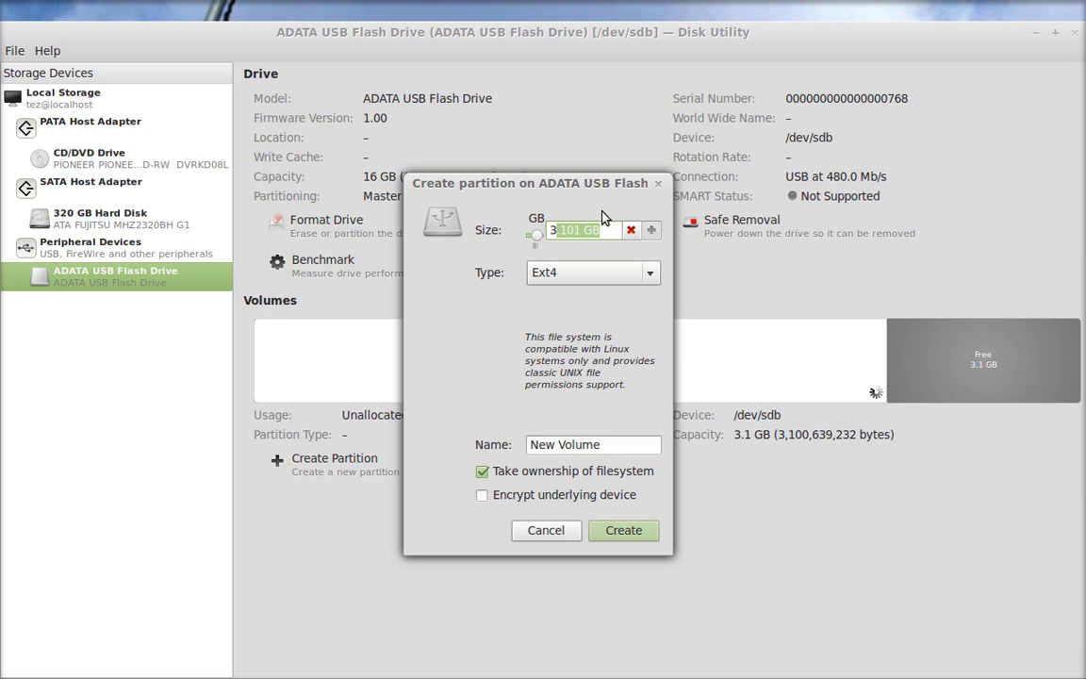
key(BackSpace)
key(BackSpace)
text(1)
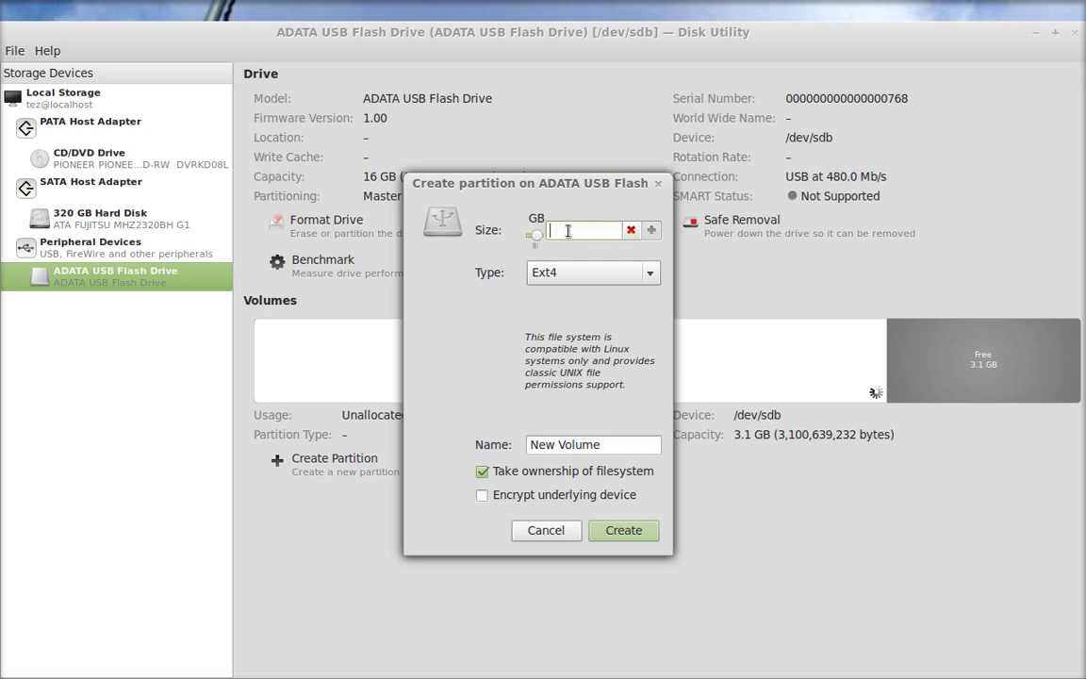
text( GB)
click(650, 272)
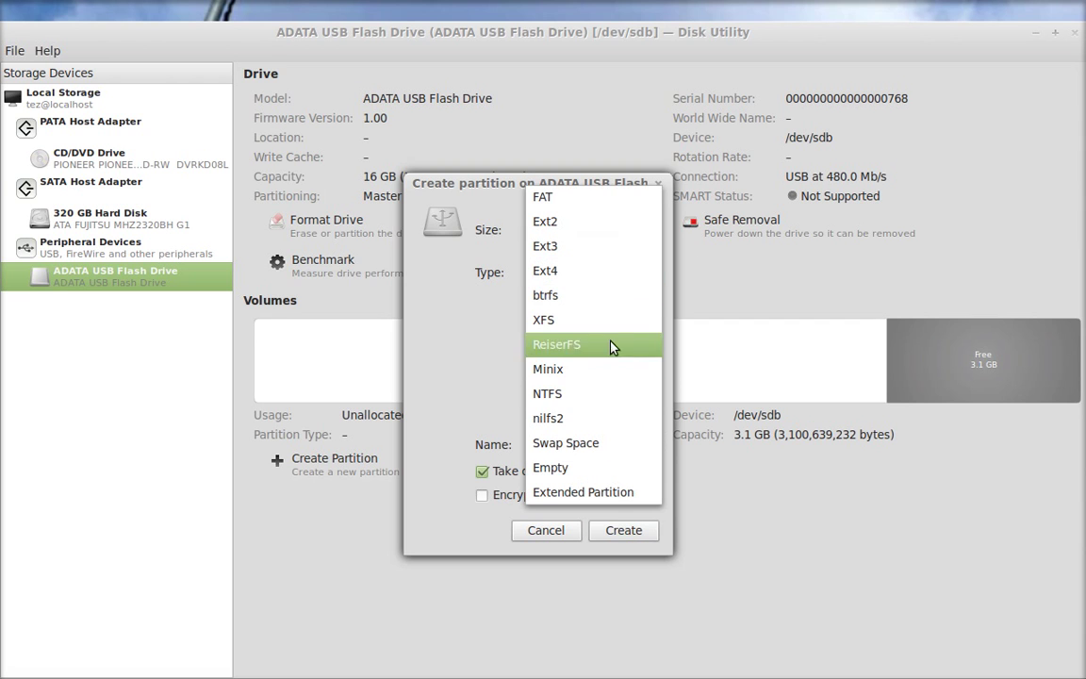
click(566, 442)
triple_click(585, 421)
text(swap)
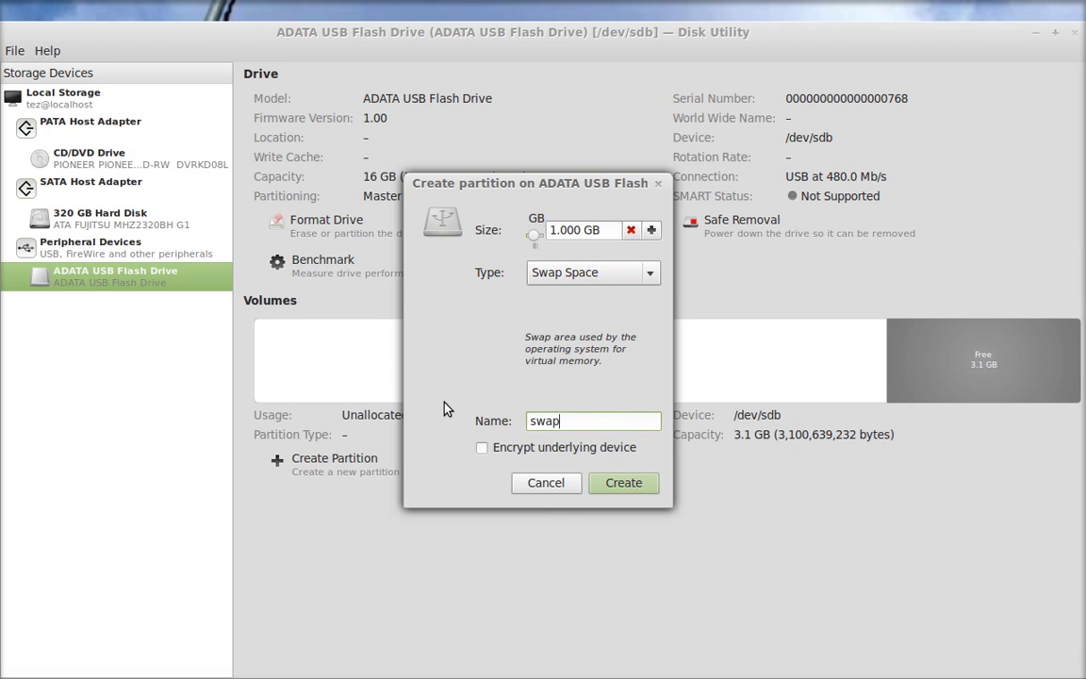
text(-space)
click(620, 483)
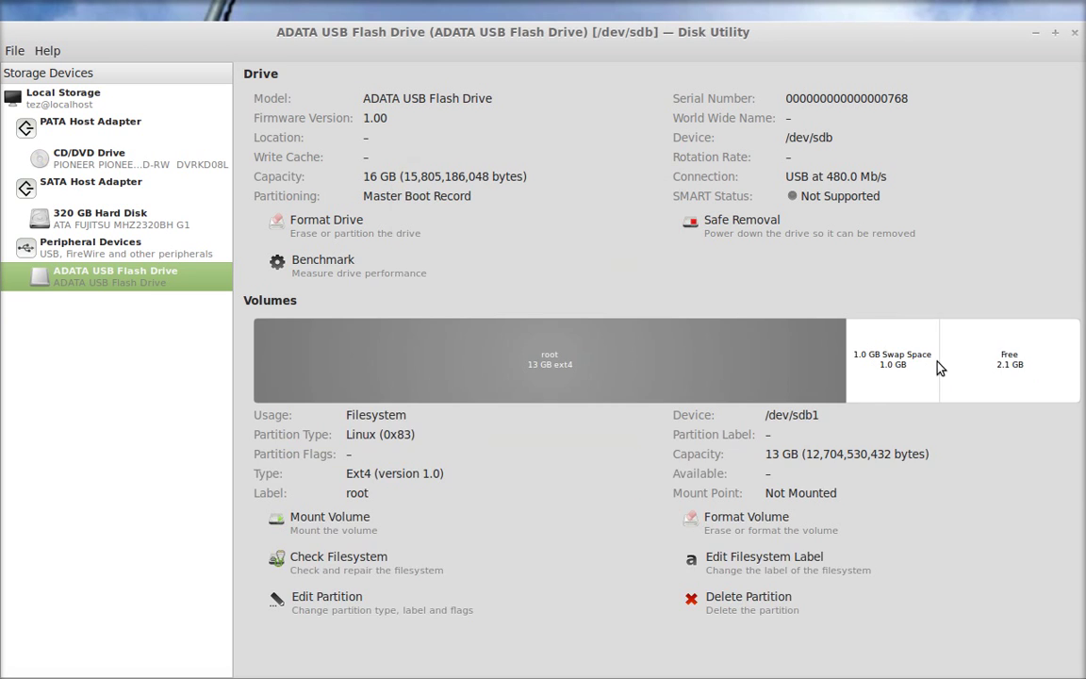
Create a FAT partition named FAT in the remaining 2.1 GB of free space, and close Disk Utility.
click(947, 373)
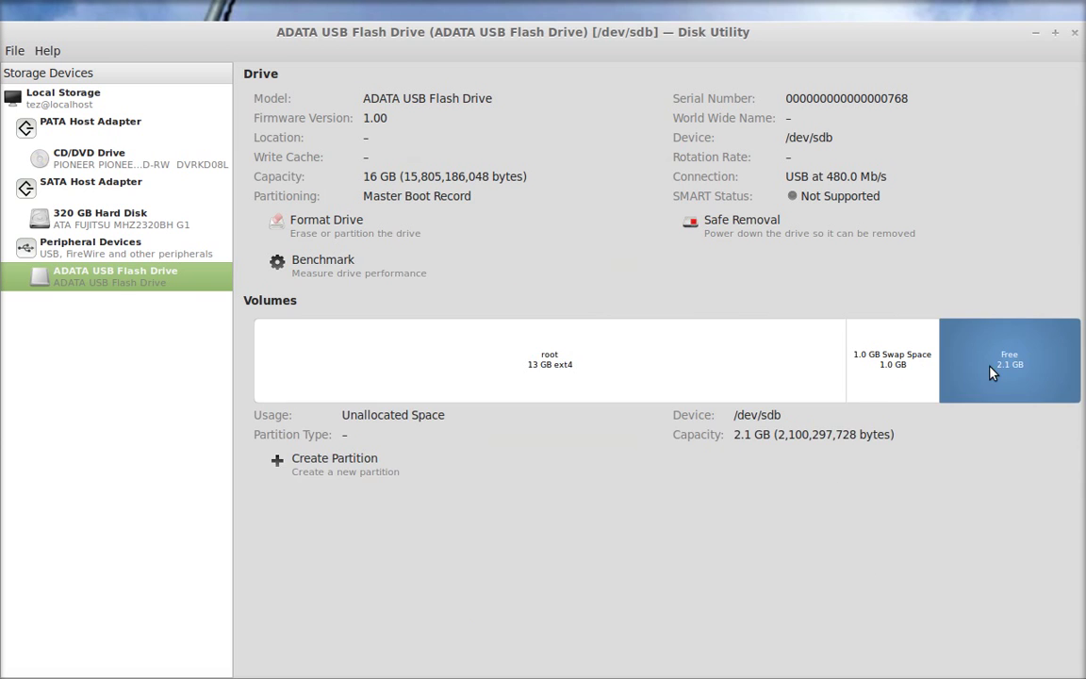
click(359, 462)
click(650, 274)
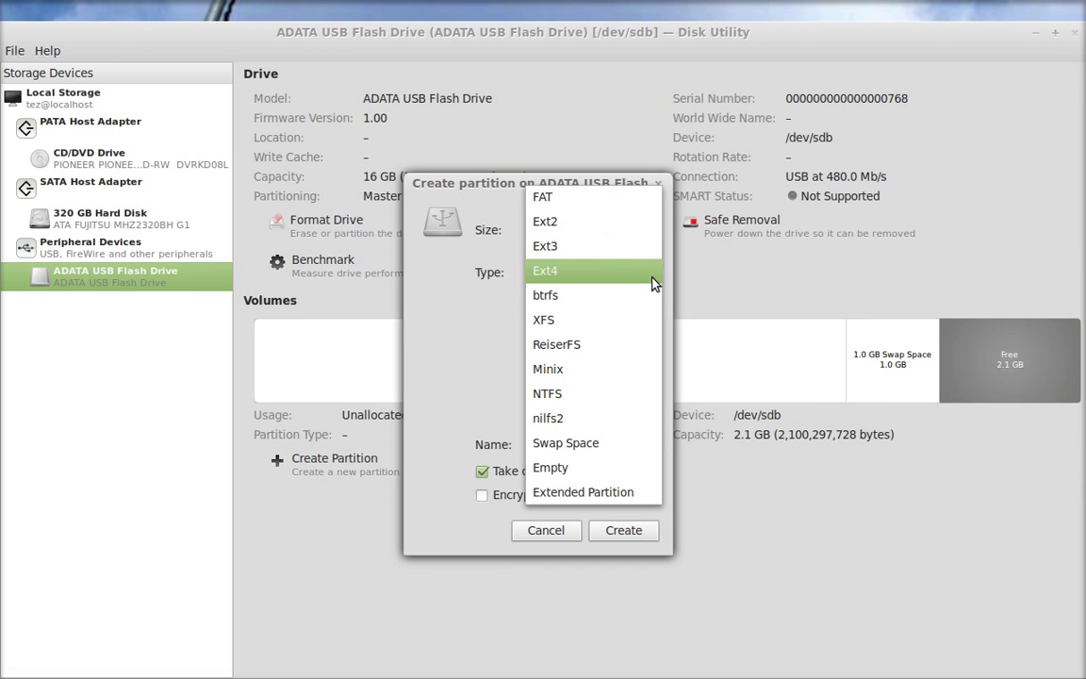
click(601, 206)
drag(599, 457, 459, 407)
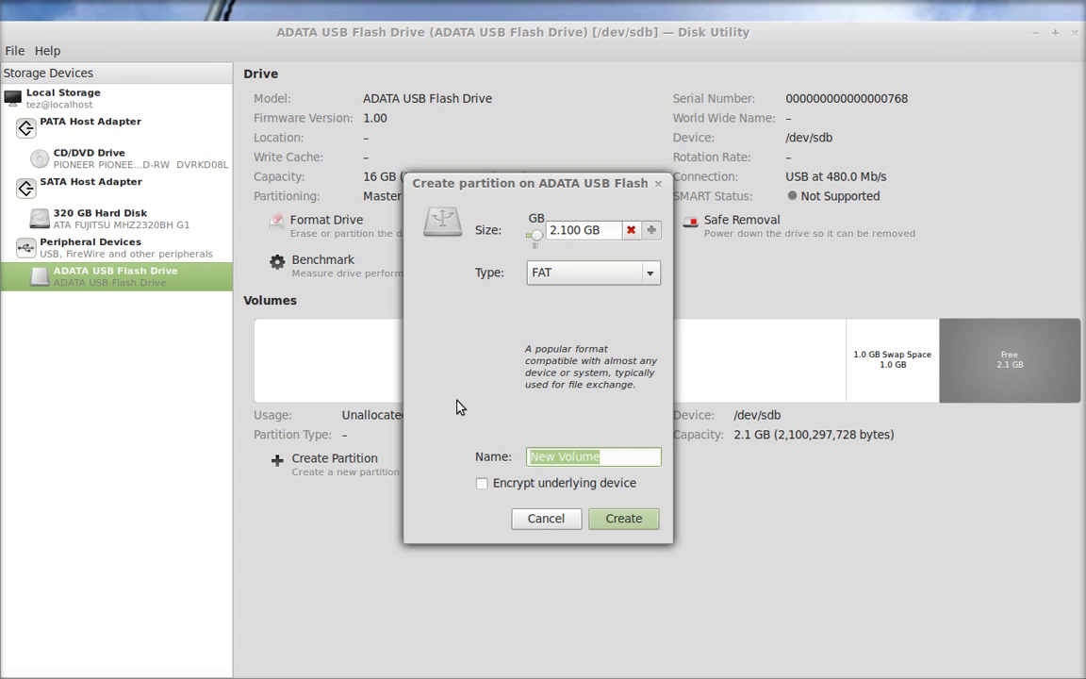
text(FAT)
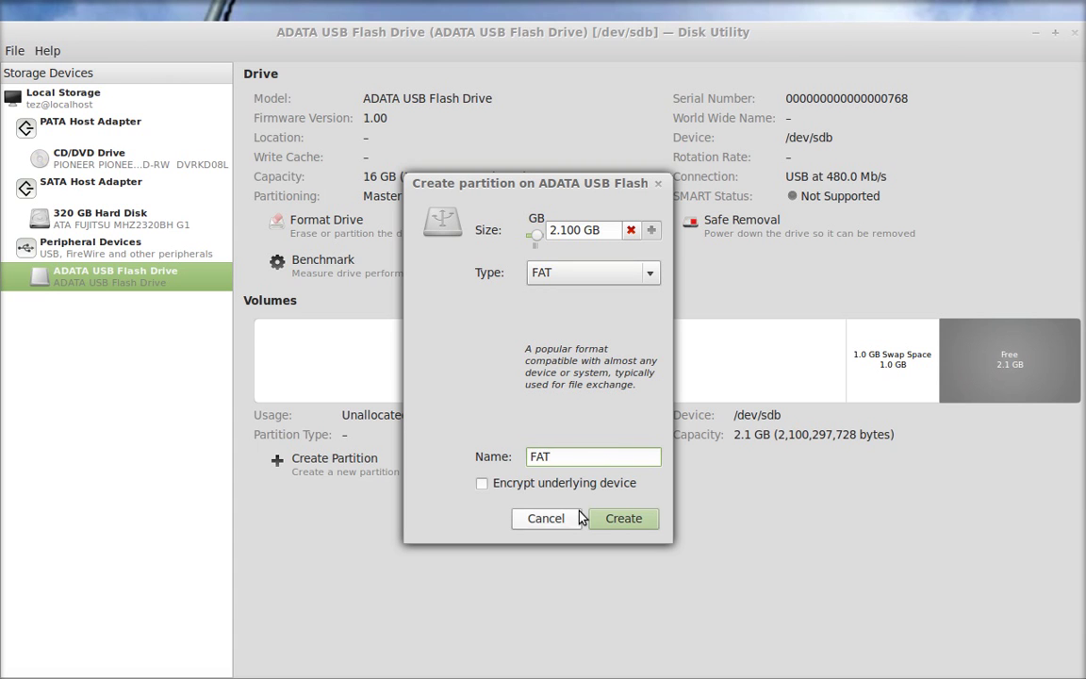
click(614, 523)
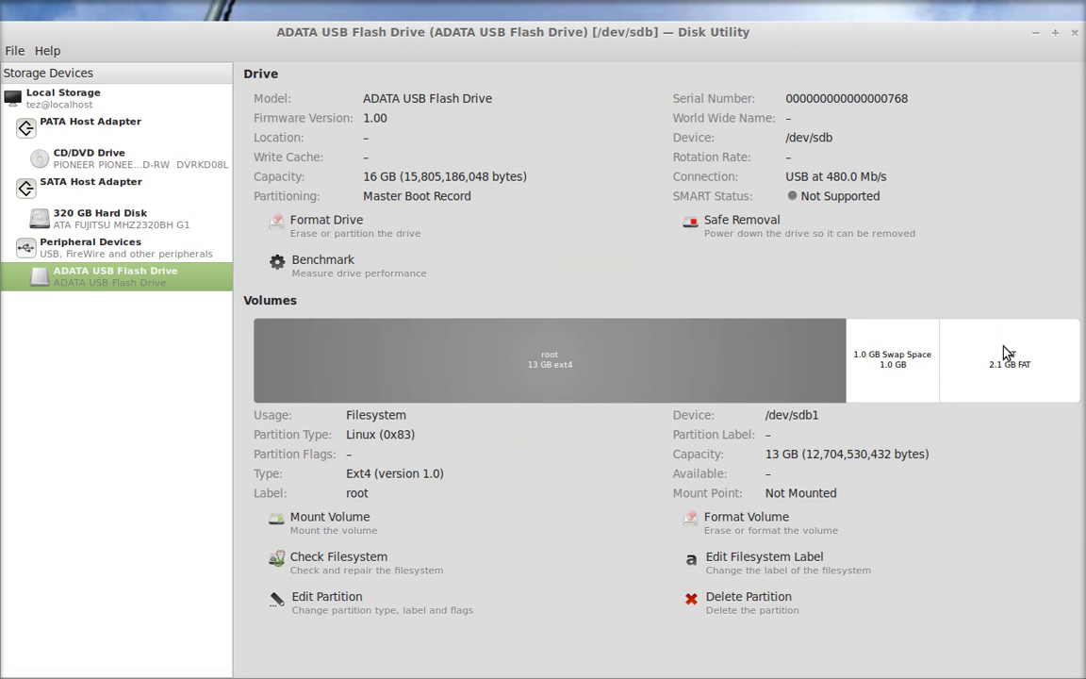
click(1073, 32)
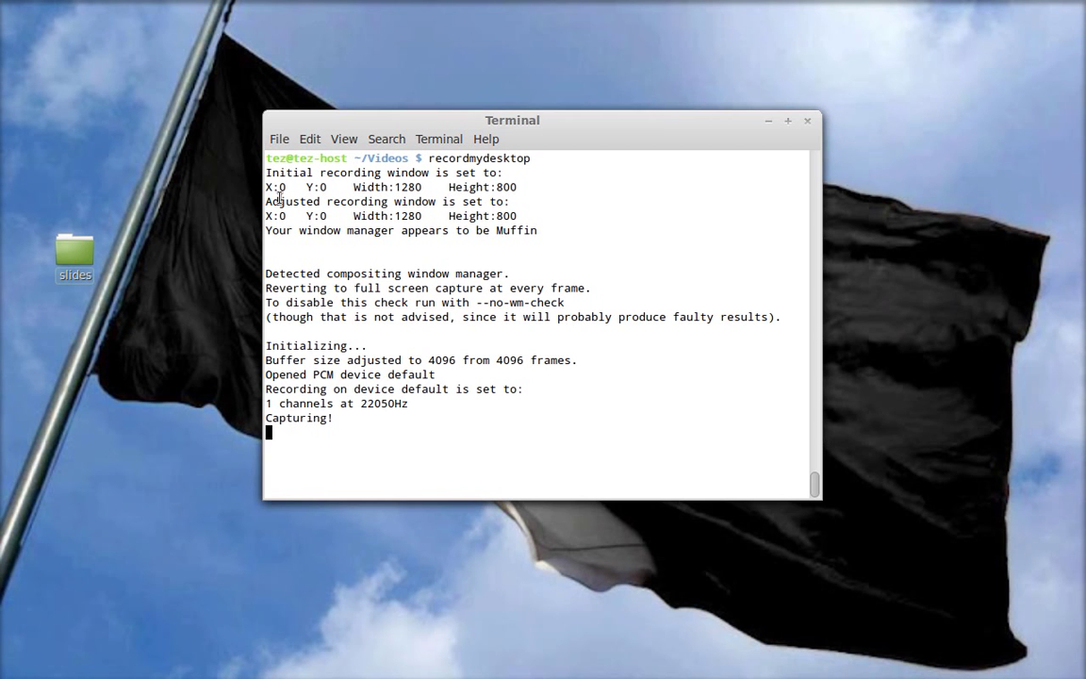
click(160, 347)
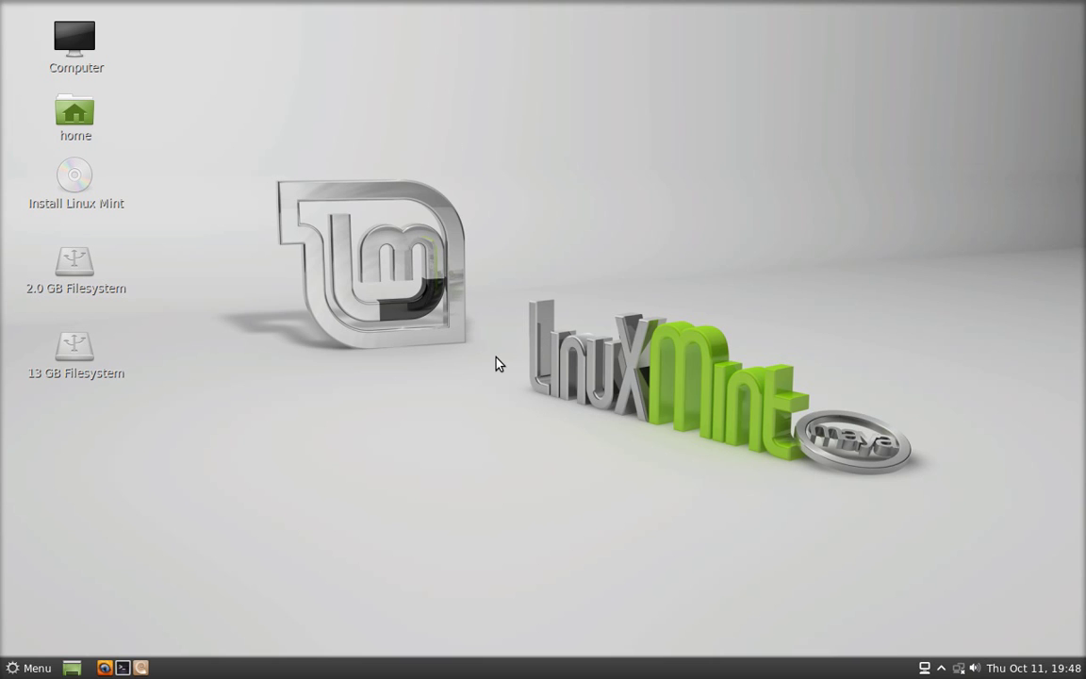
drag(21, 241, 159, 455)
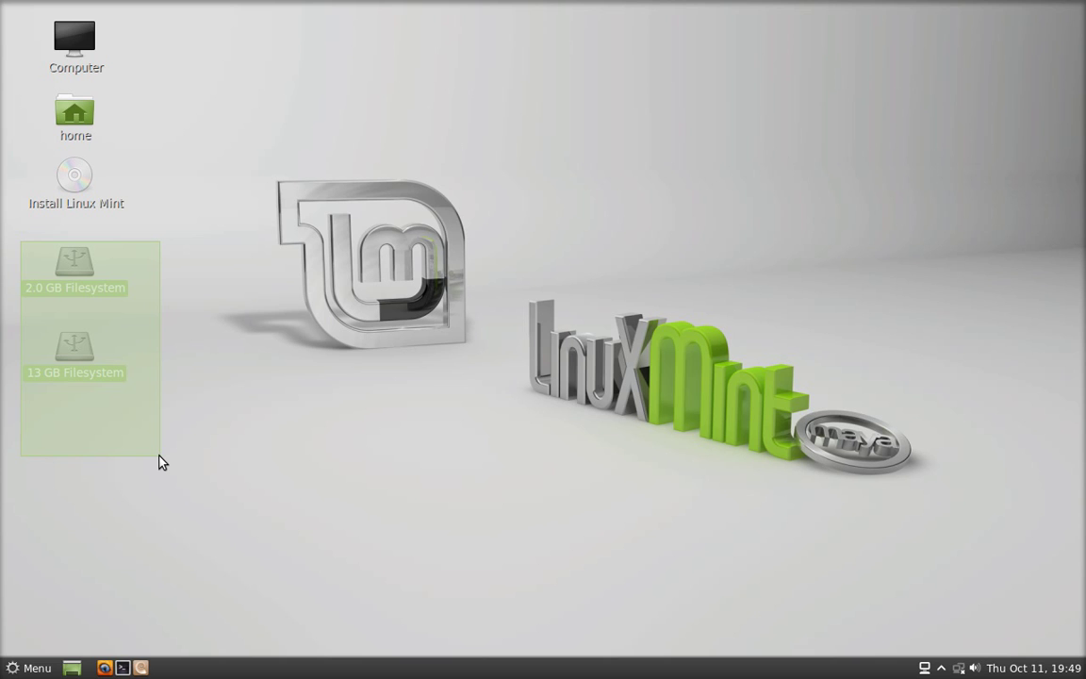
Launch the Linux Mint installer from the live desktop.
drag(160, 456, 121, 211)
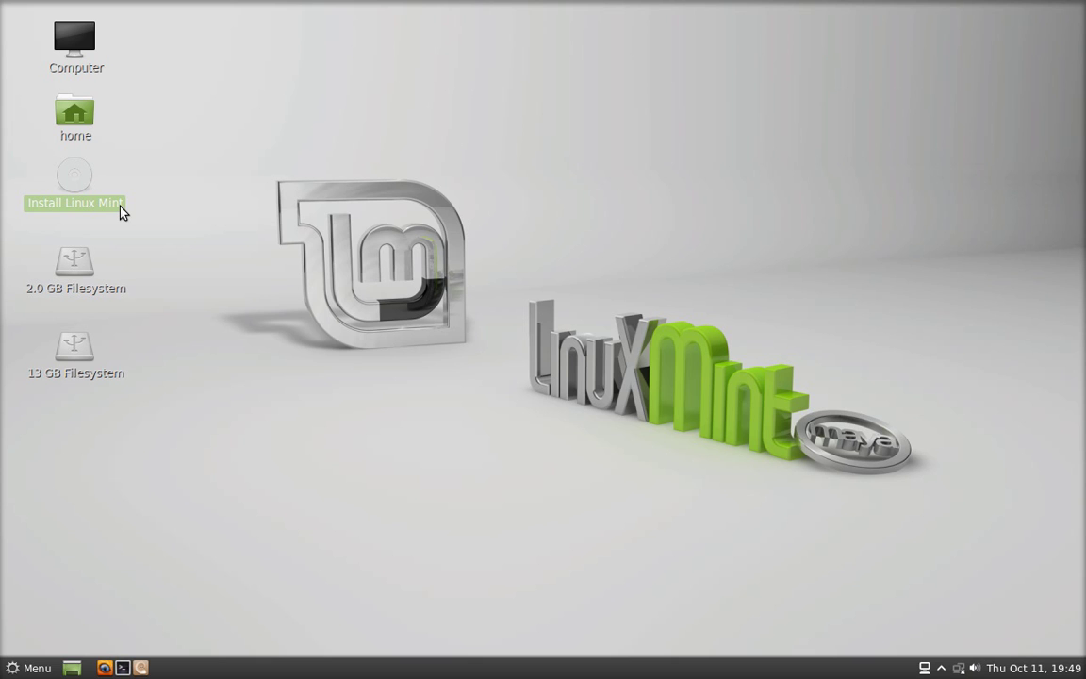
right_click(121, 211)
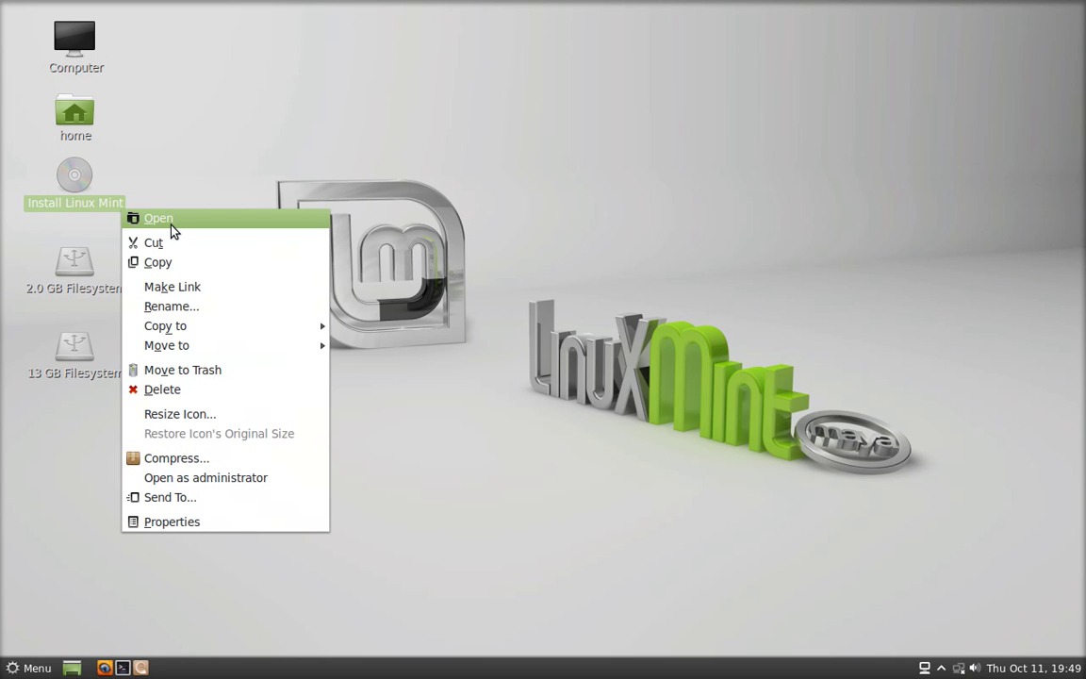
click(172, 226)
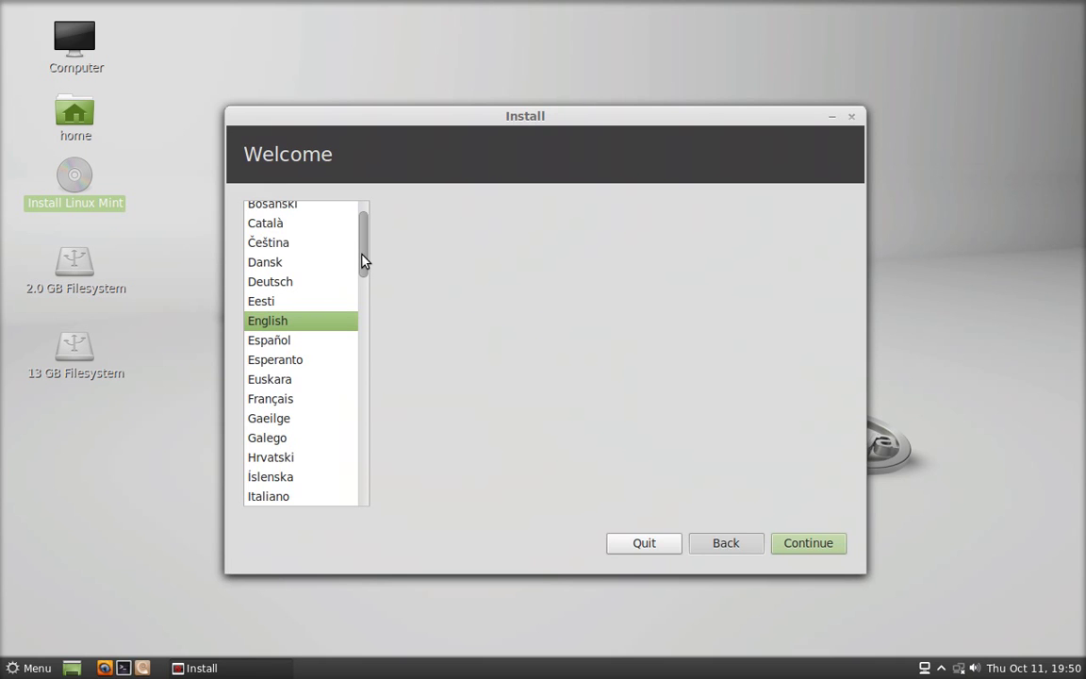
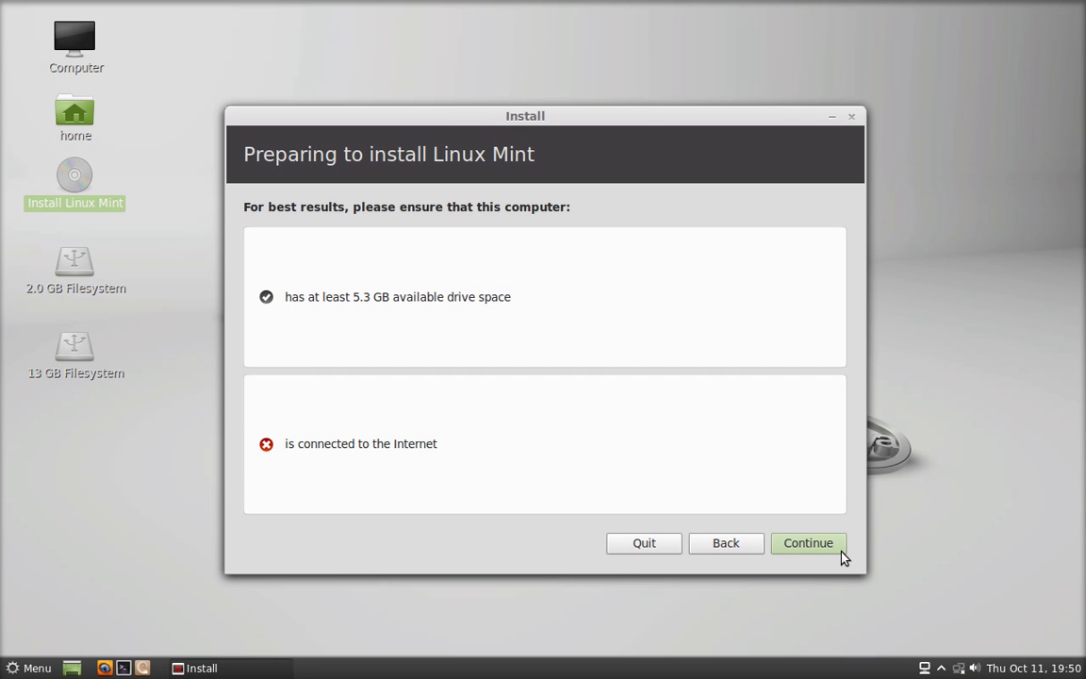
Continue the installer without connecting to a Wi-Fi network, and let it unmount the mounted partitions on /dev/sdb.
click(842, 554)
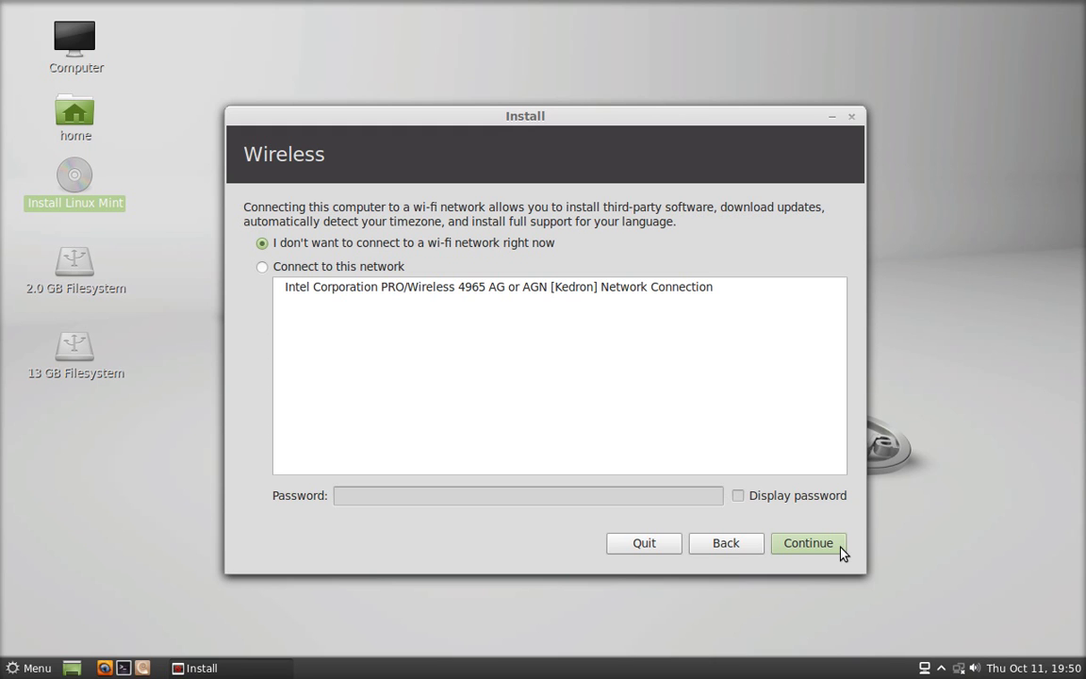
click(839, 546)
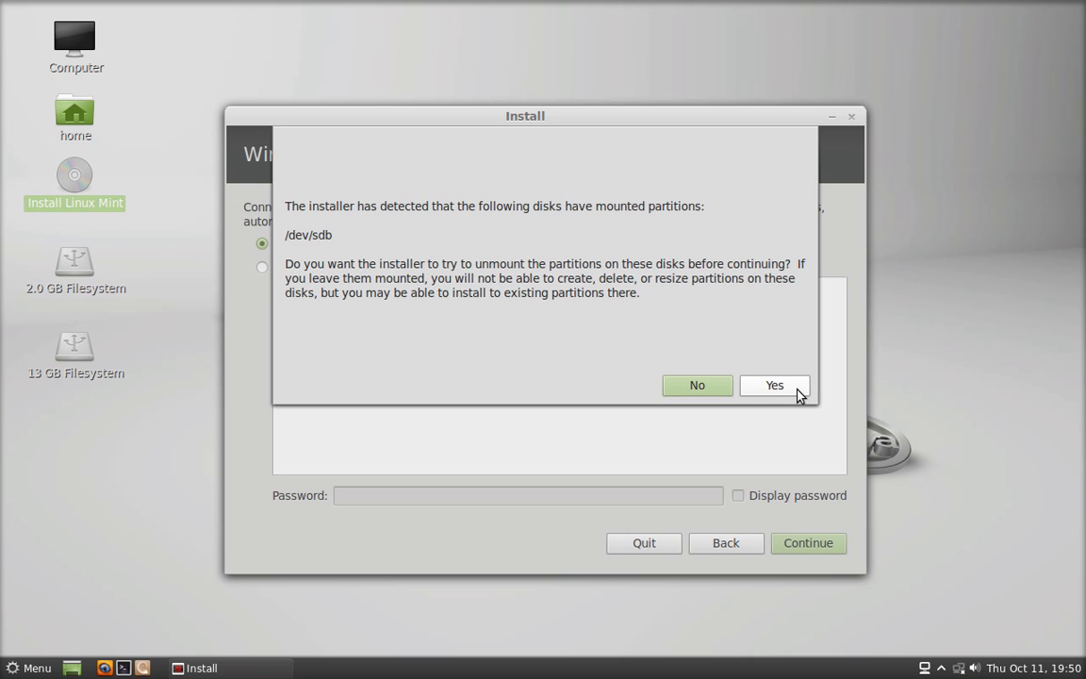
click(795, 388)
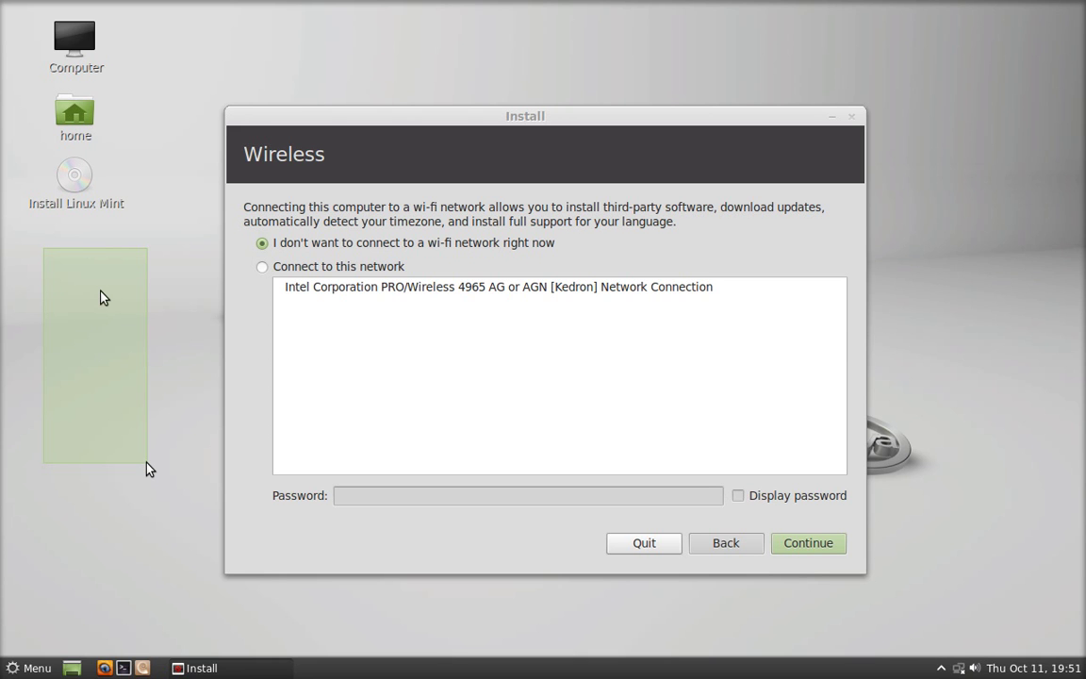
key(Return)
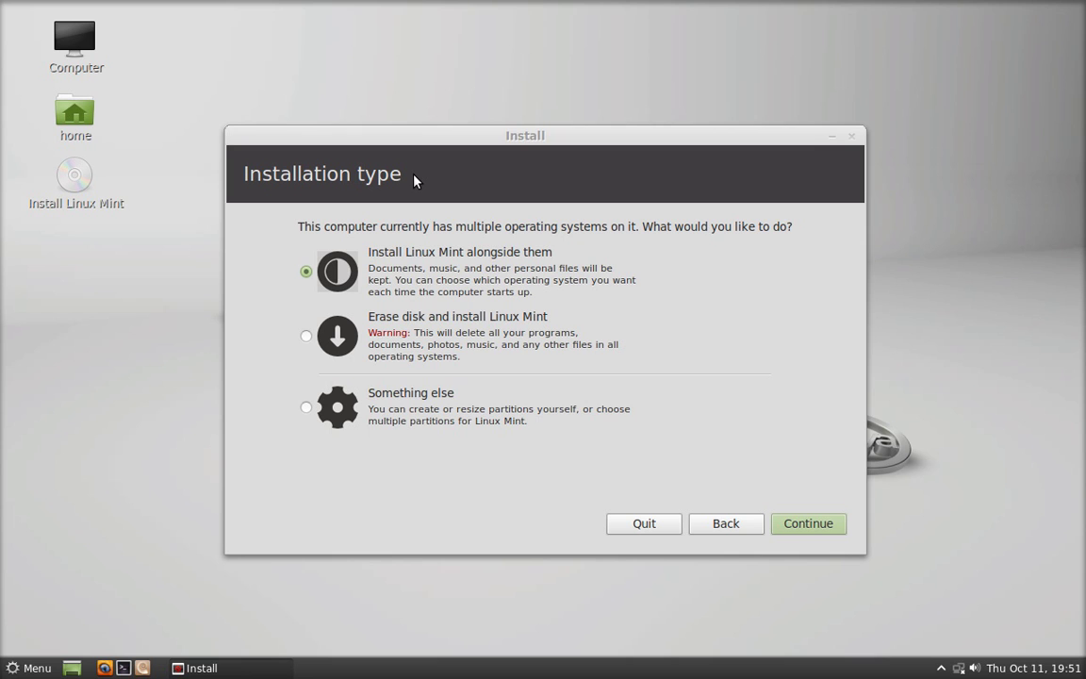
Choose the Something else installation type and select the /dev/sdb flash drive in the partition list.
click(461, 401)
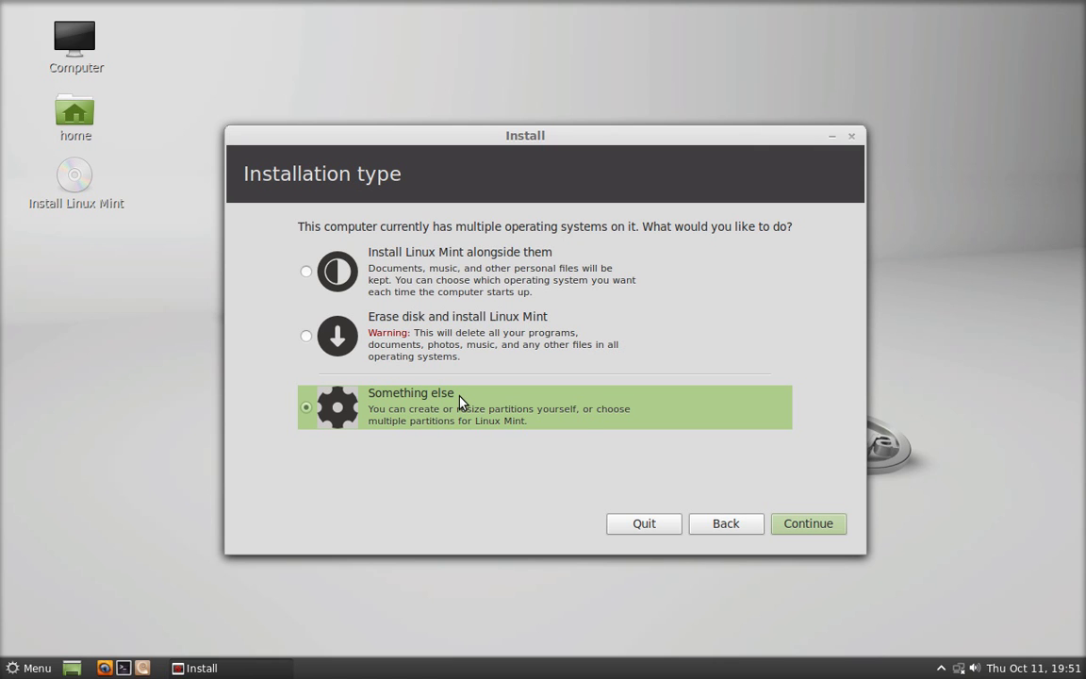
click(839, 530)
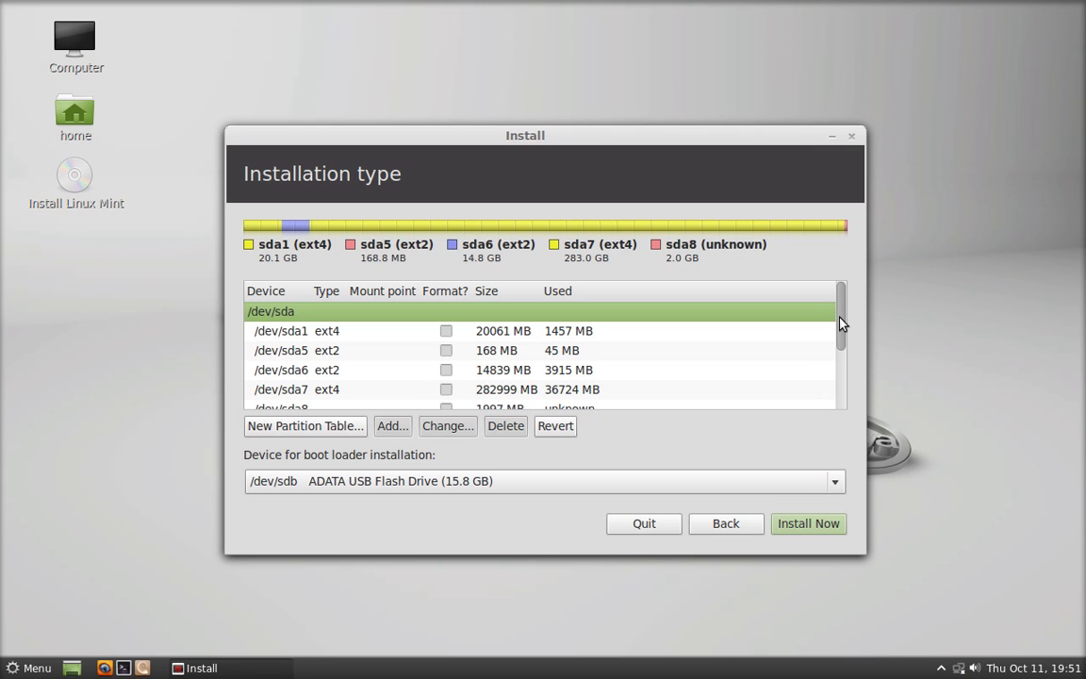
drag(842, 323, 841, 382)
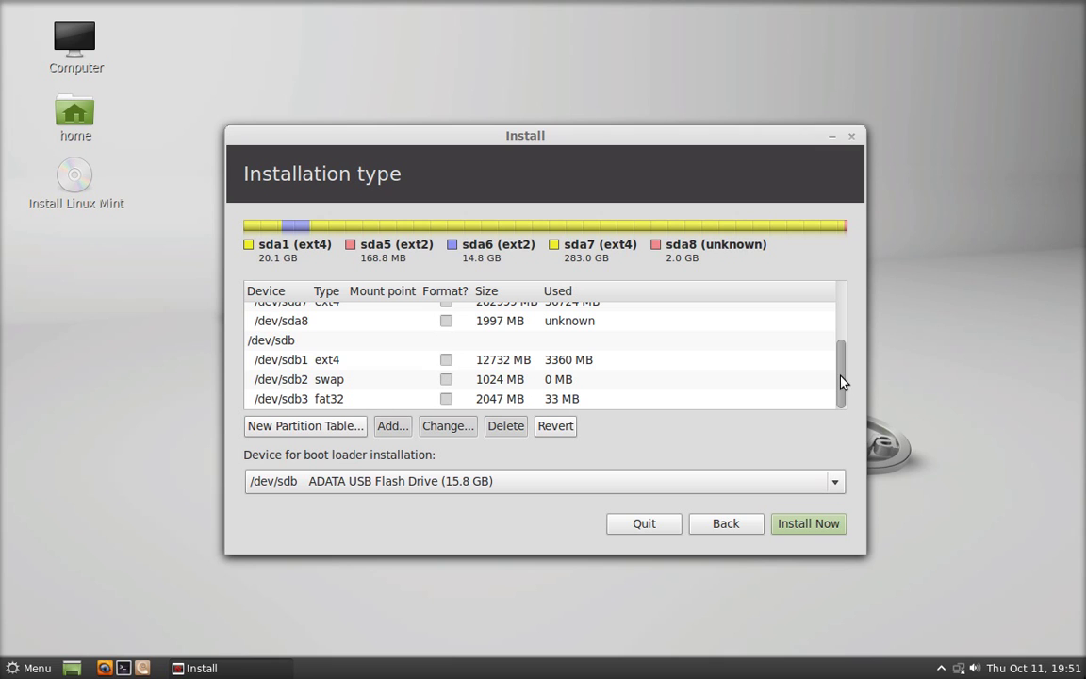
click(707, 341)
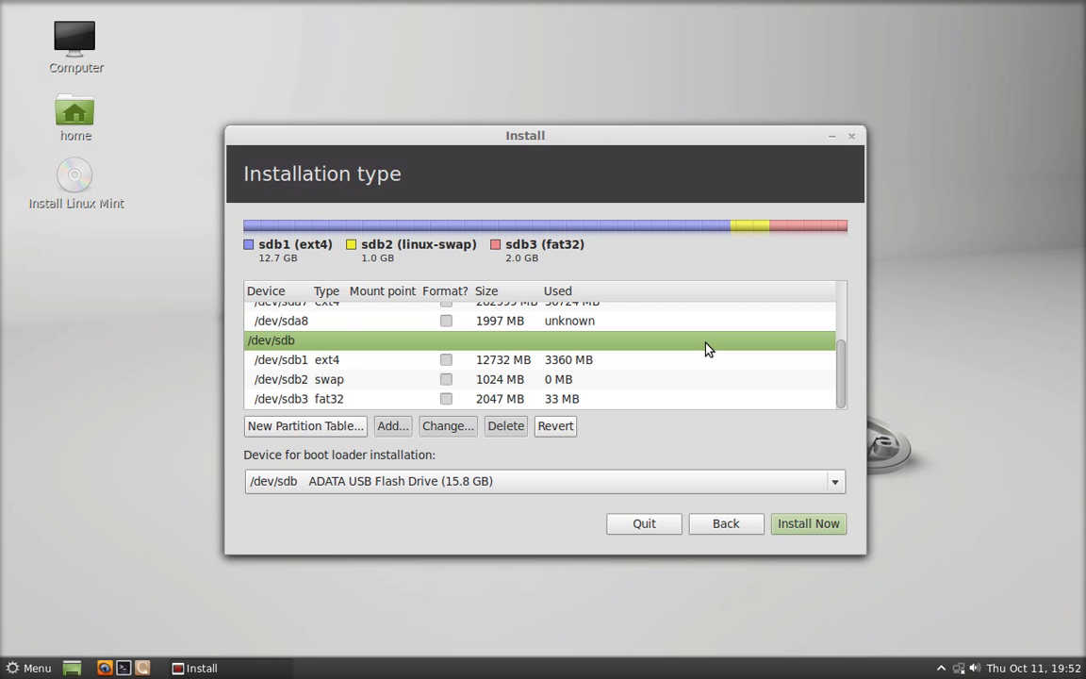
Set /dev/sdb1 to be used as an Ext4 journaling file system, formatted, with mount point /.
click(346, 362)
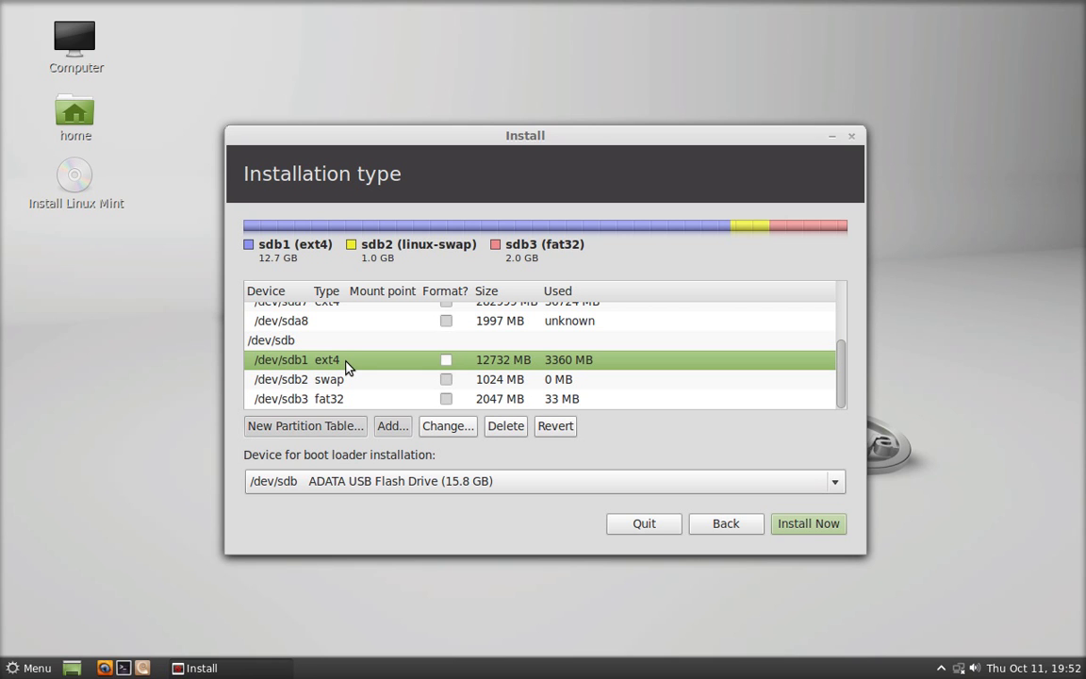
click(443, 426)
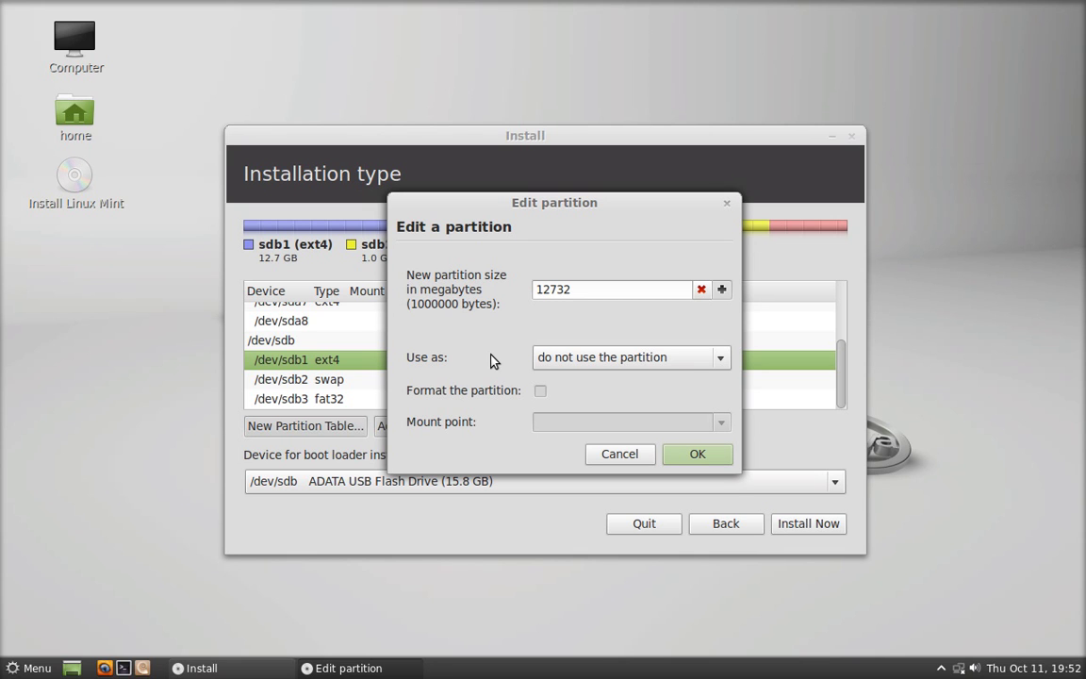
click(720, 357)
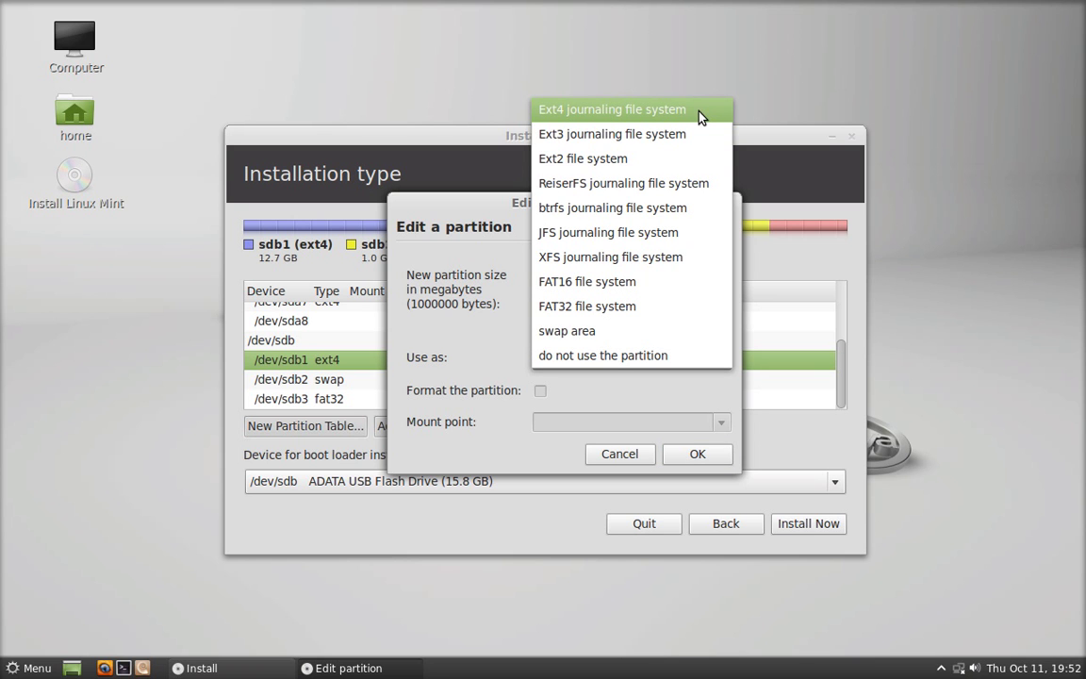
click(700, 112)
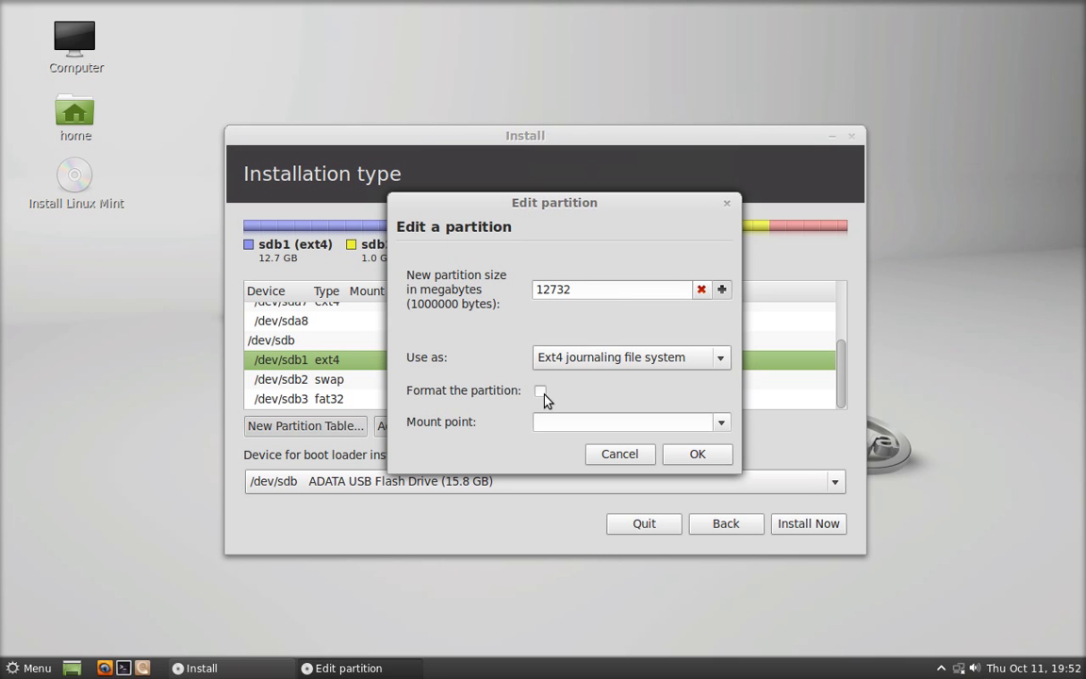
click(542, 396)
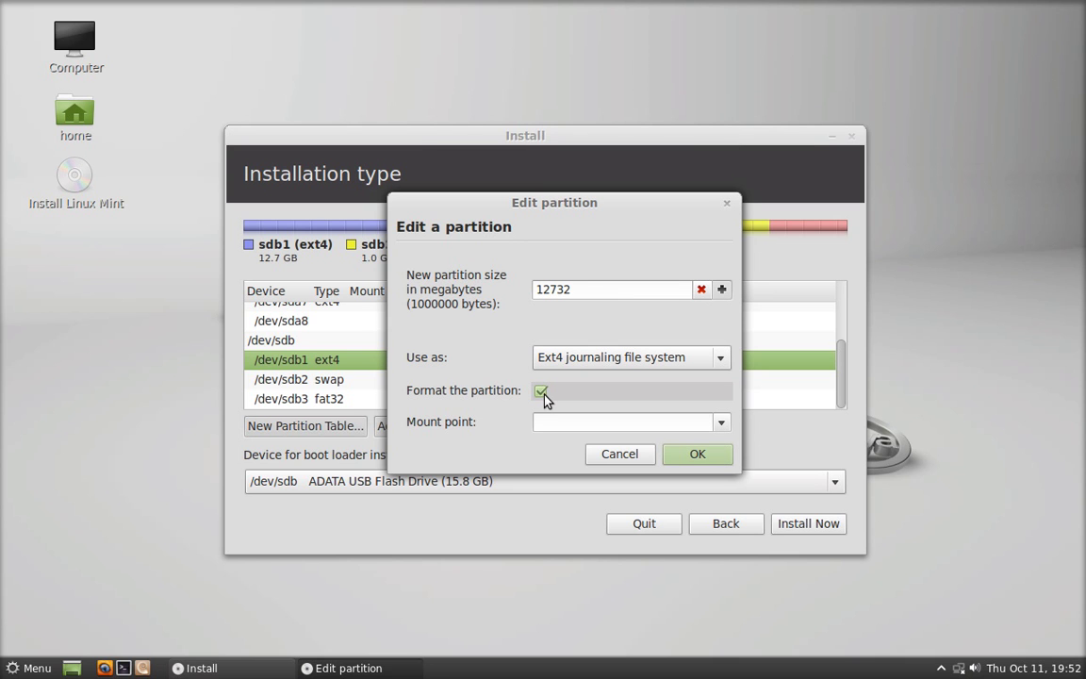
click(723, 425)
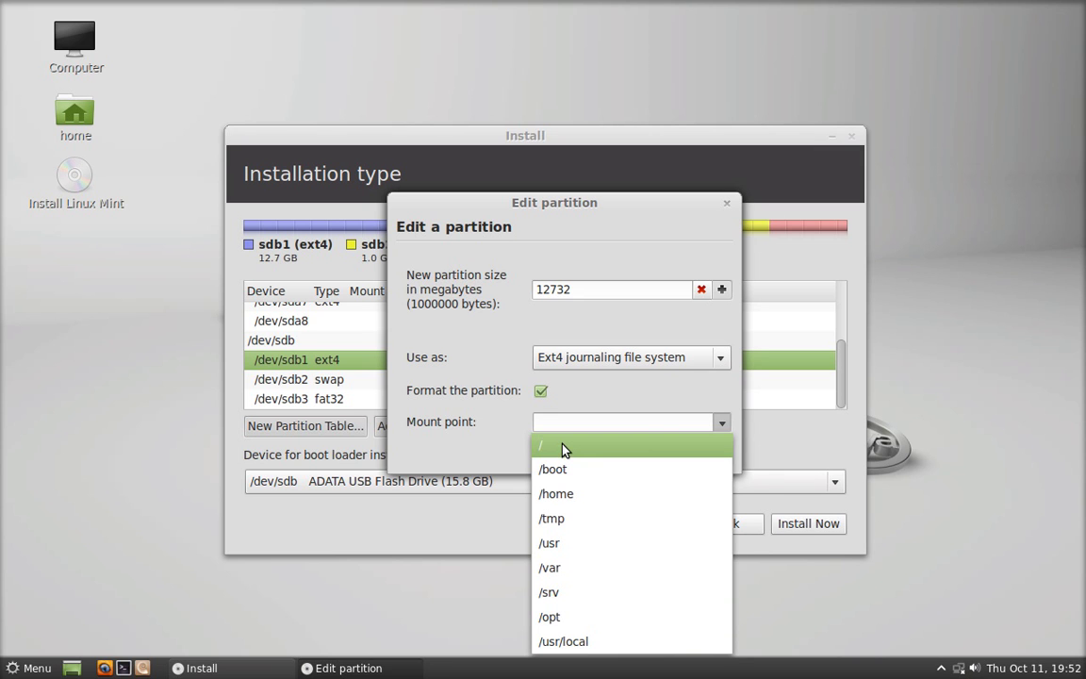
click(563, 449)
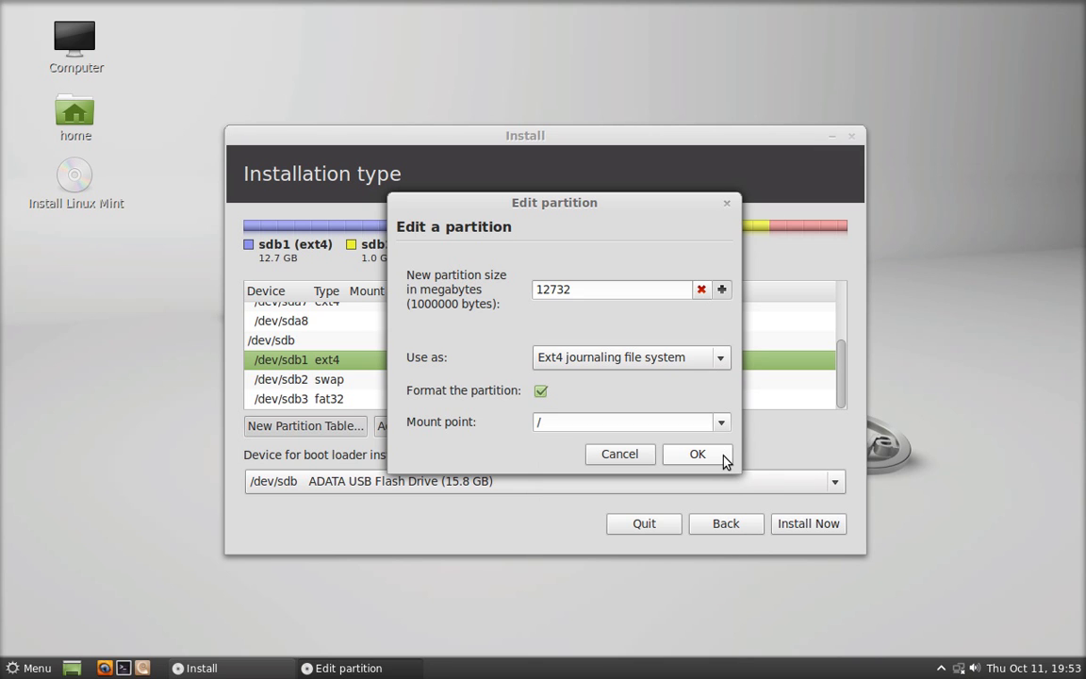
click(697, 455)
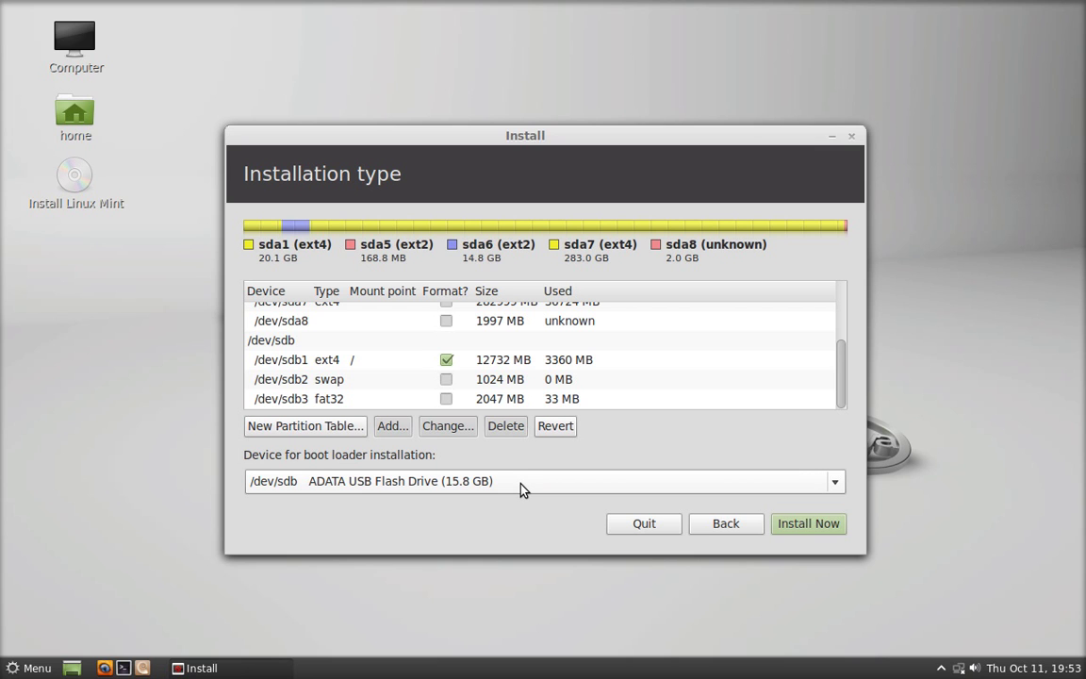
Start the installation with the boot loader on /dev/sdb, and accept Tegucigalpa as the location.
click(299, 343)
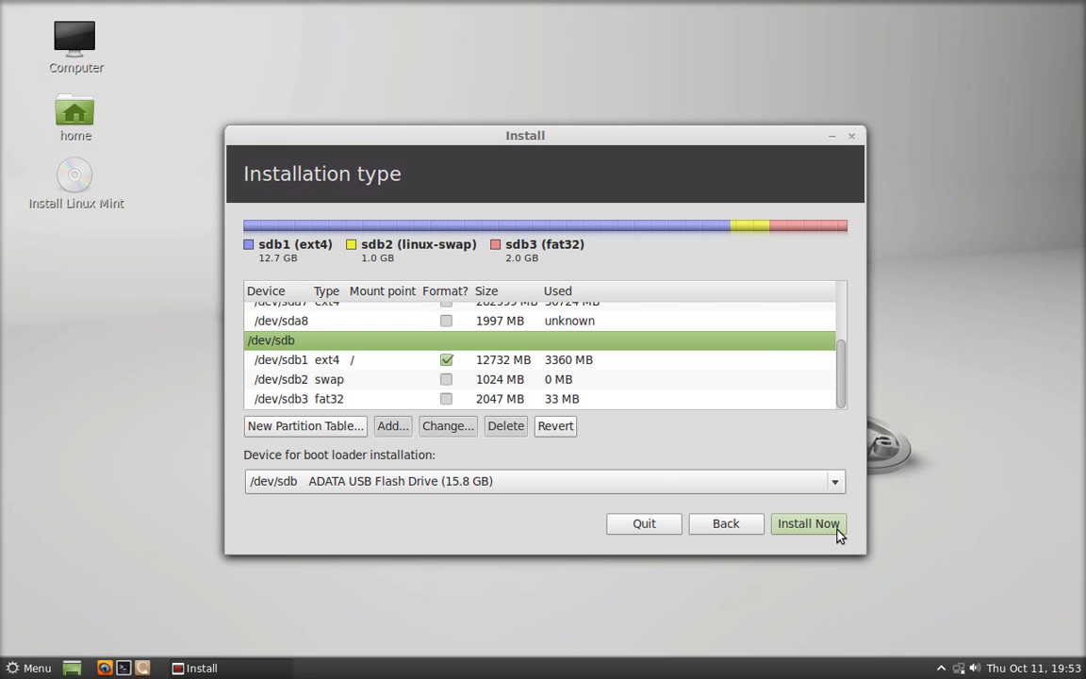
click(807, 524)
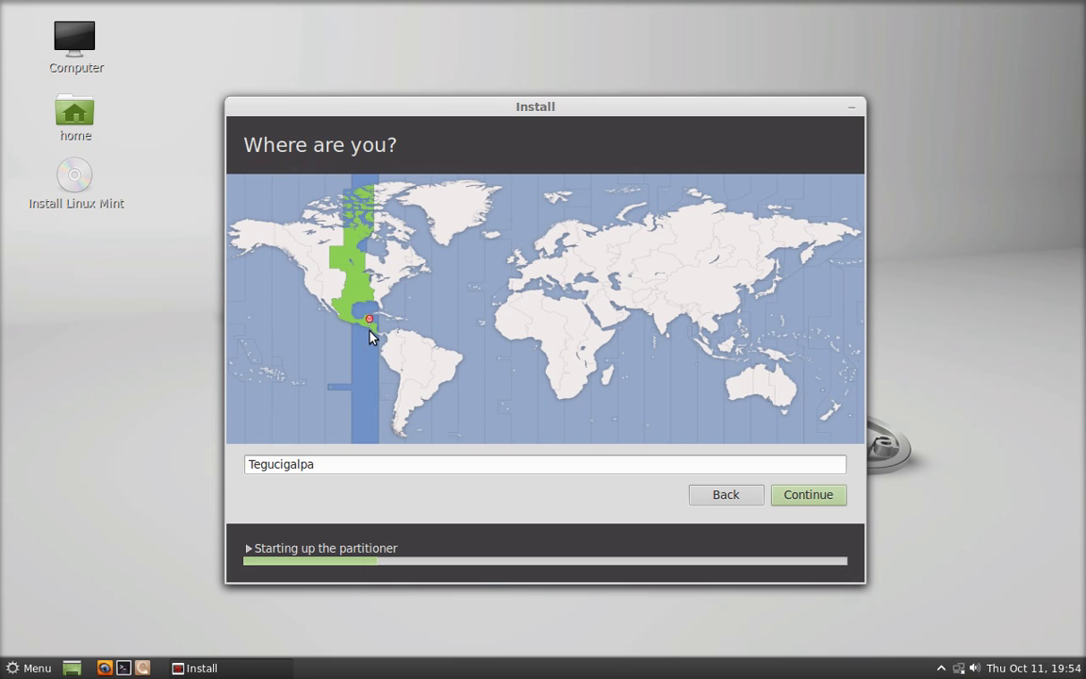
click(836, 497)
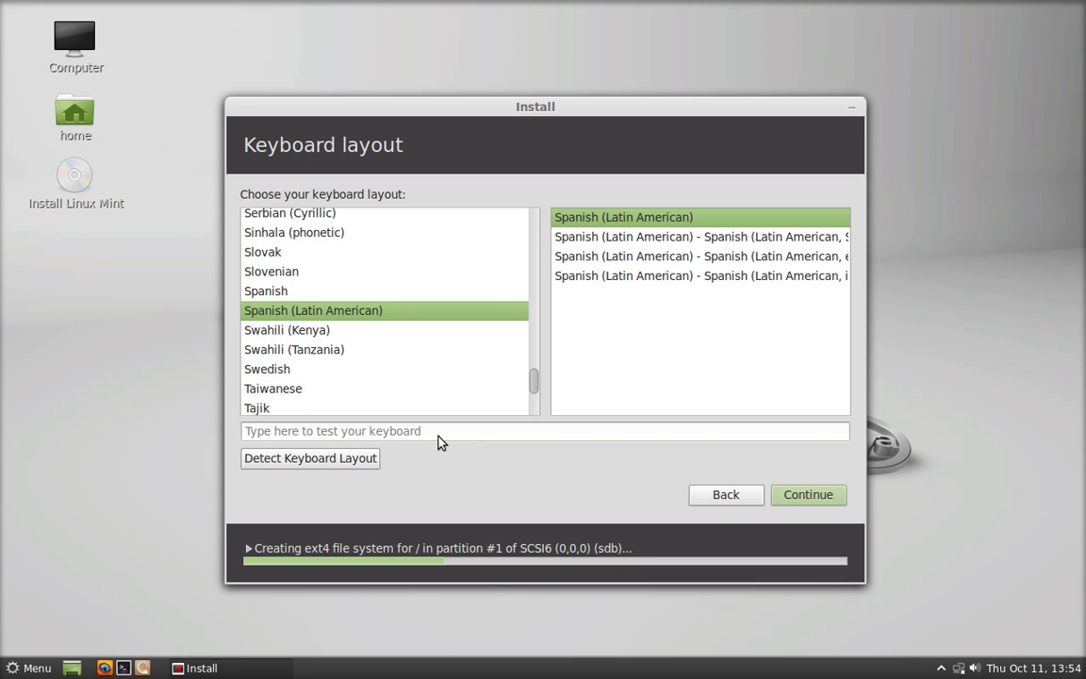
Test the Spanish (Latin American) keyboard layout with "¿qué haces tú? niño" and accept it.
text(¿qué haces tú? niño)
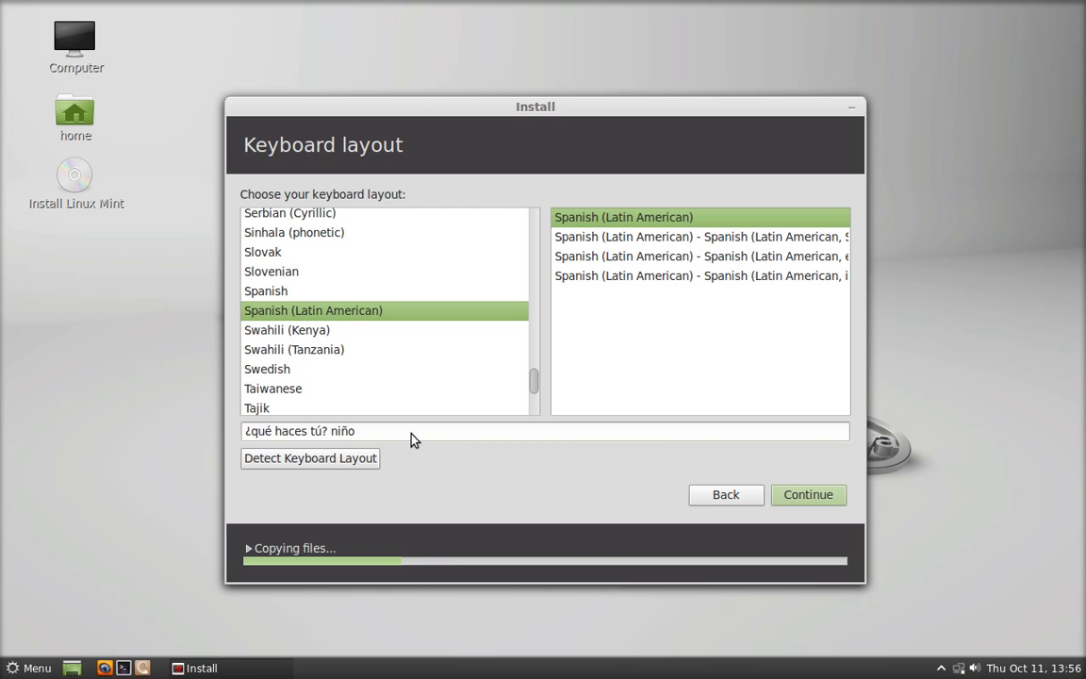
click(412, 439)
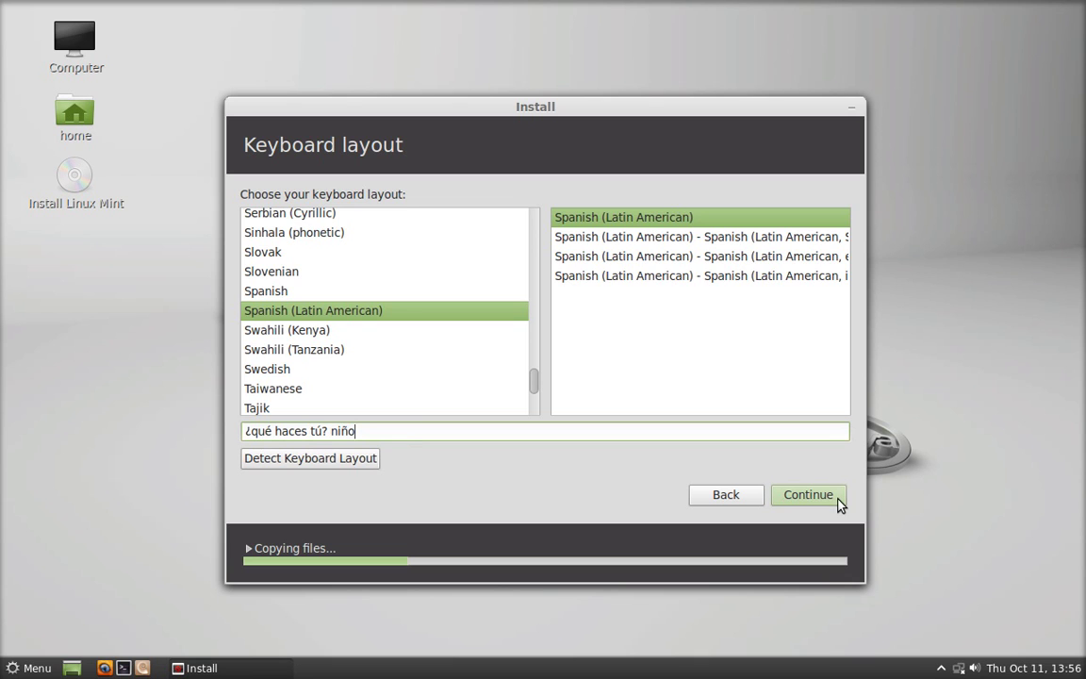
click(838, 504)
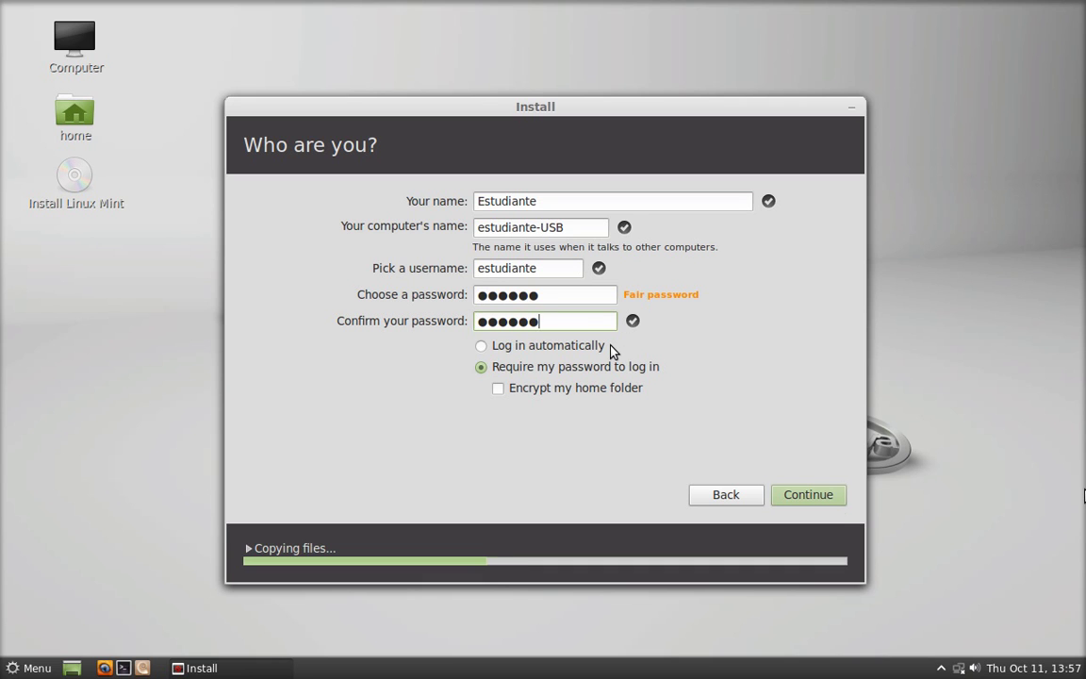
Submit the user account details with computer name estudiante-USB and the password required to log in.
click(839, 502)
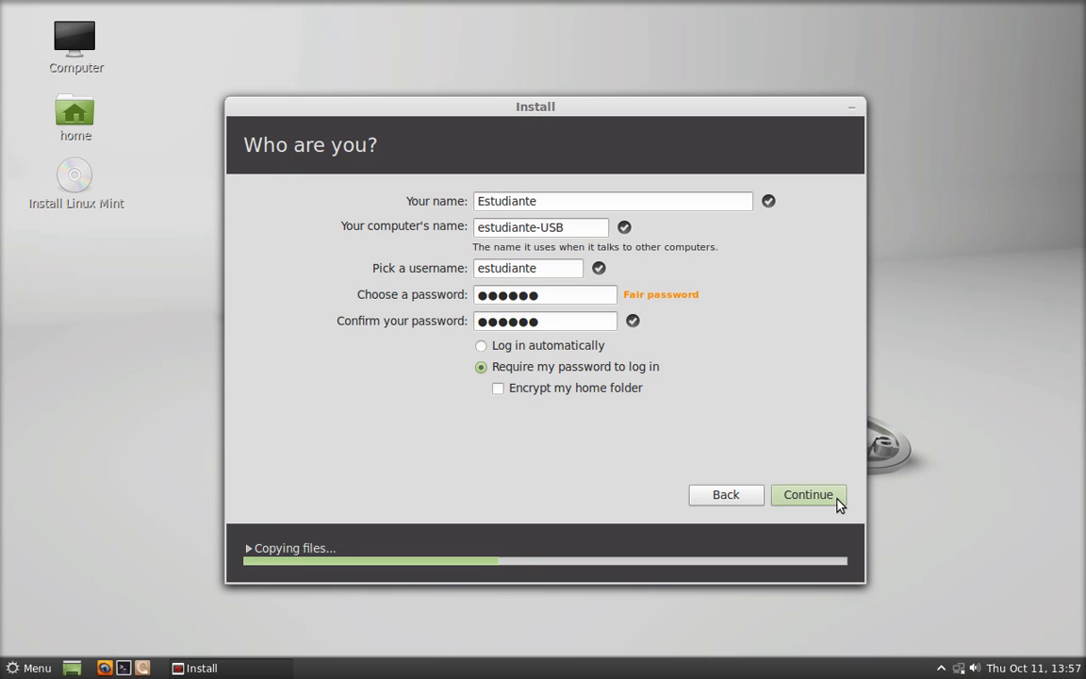
click(837, 502)
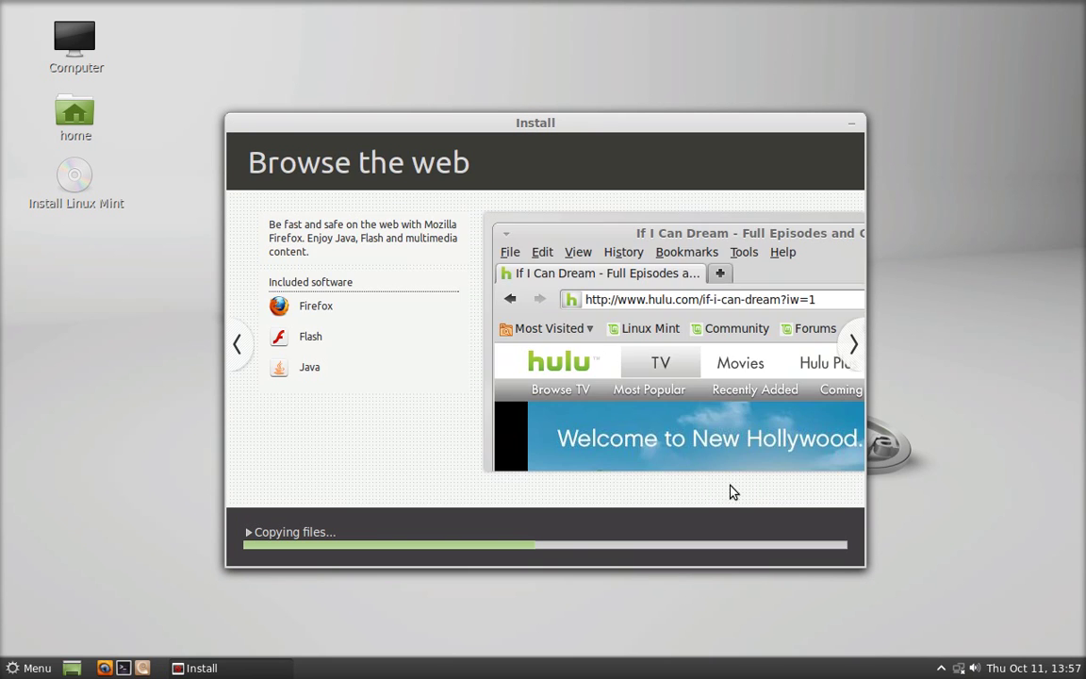
Browse through the installer's slideshow of Linux Mint features while the files are being copied.
click(852, 354)
click(853, 357)
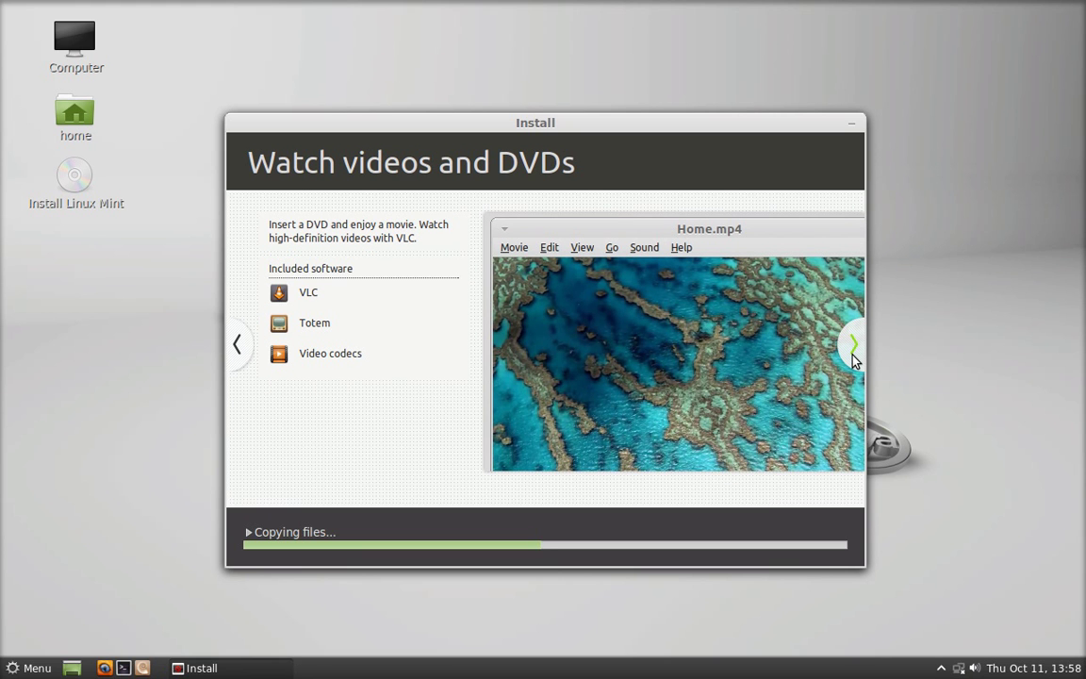
click(853, 349)
click(853, 349)
click(853, 349)
click(853, 348)
click(853, 349)
click(853, 348)
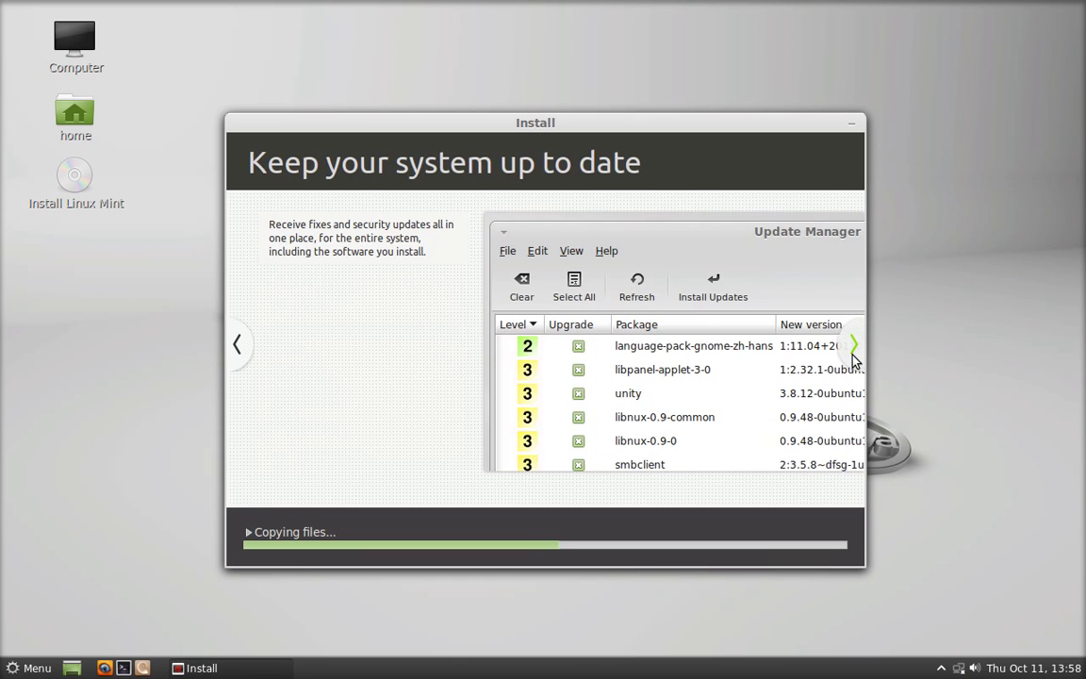
click(853, 349)
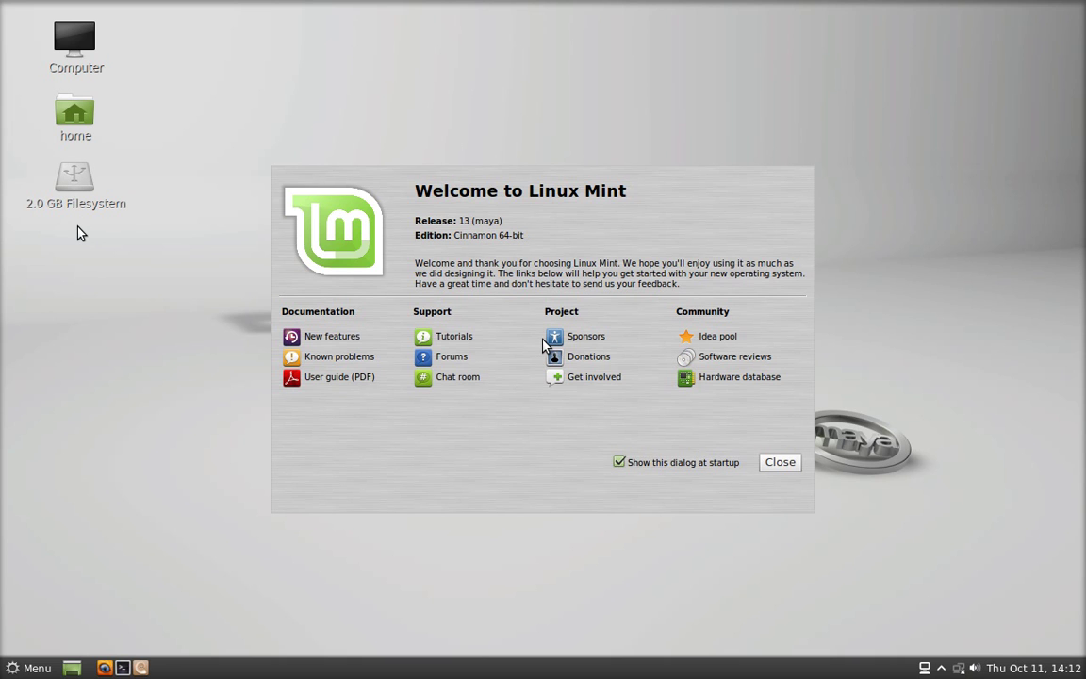
Check the calendar, volume and network applets on the installed Linux Mint desktop.
click(1062, 669)
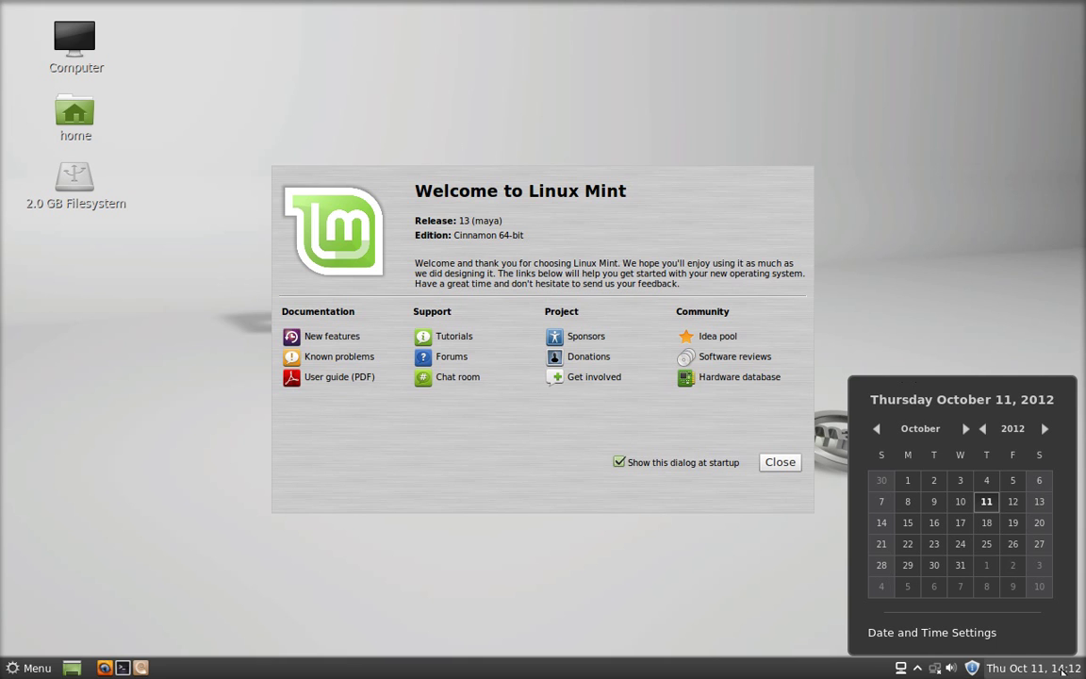
click(1062, 670)
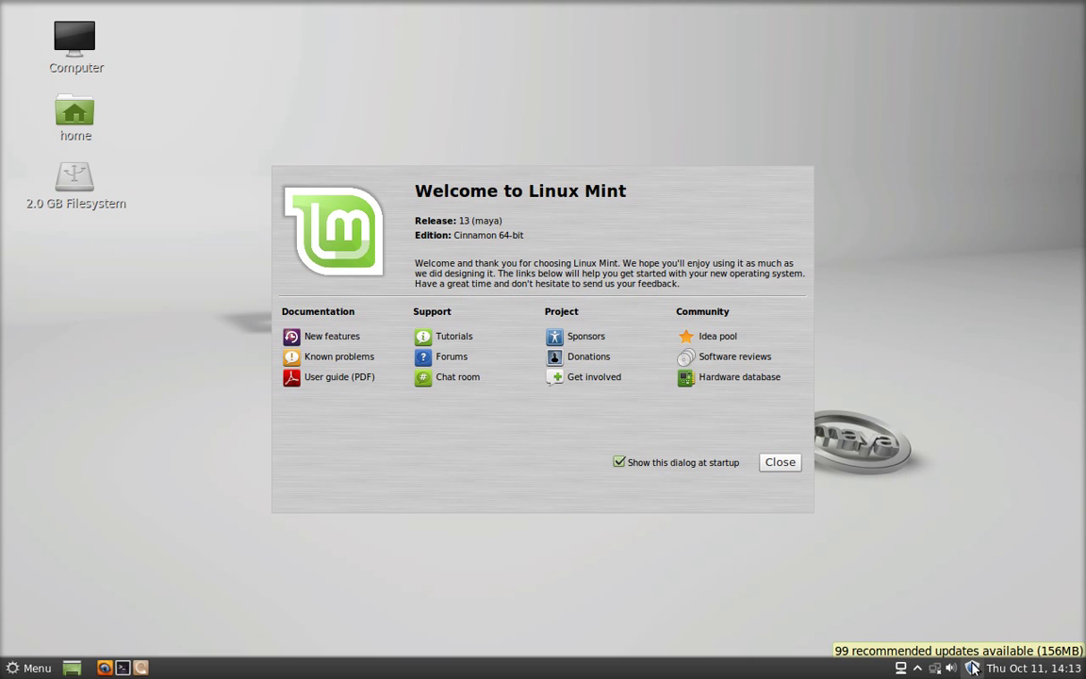
click(952, 669)
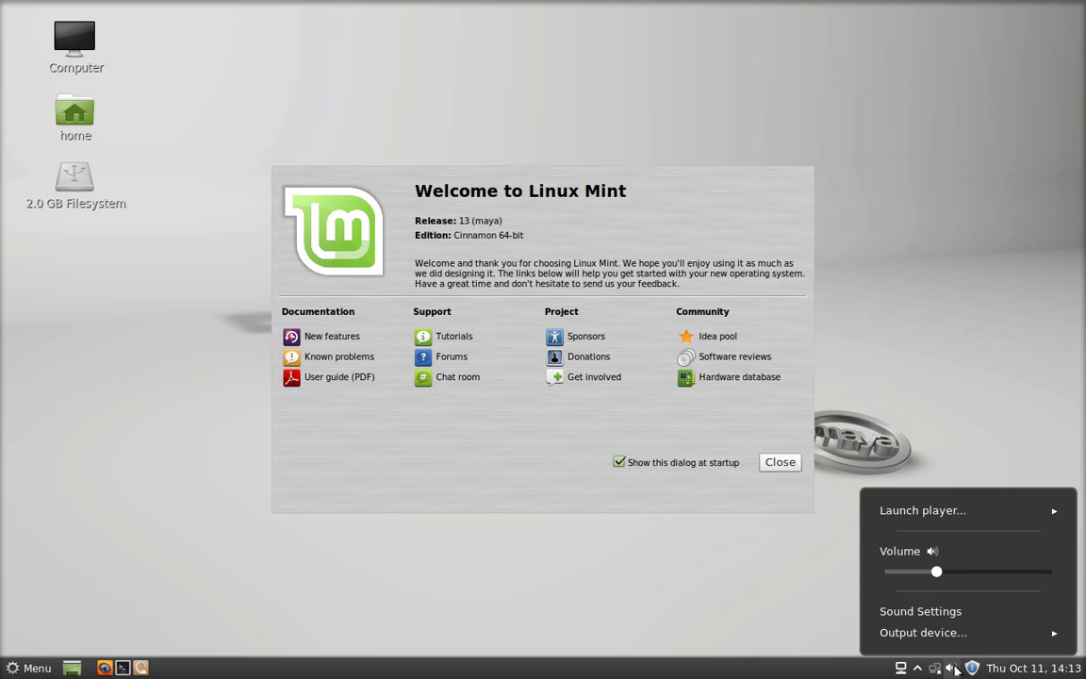
mouse_move(940, 668)
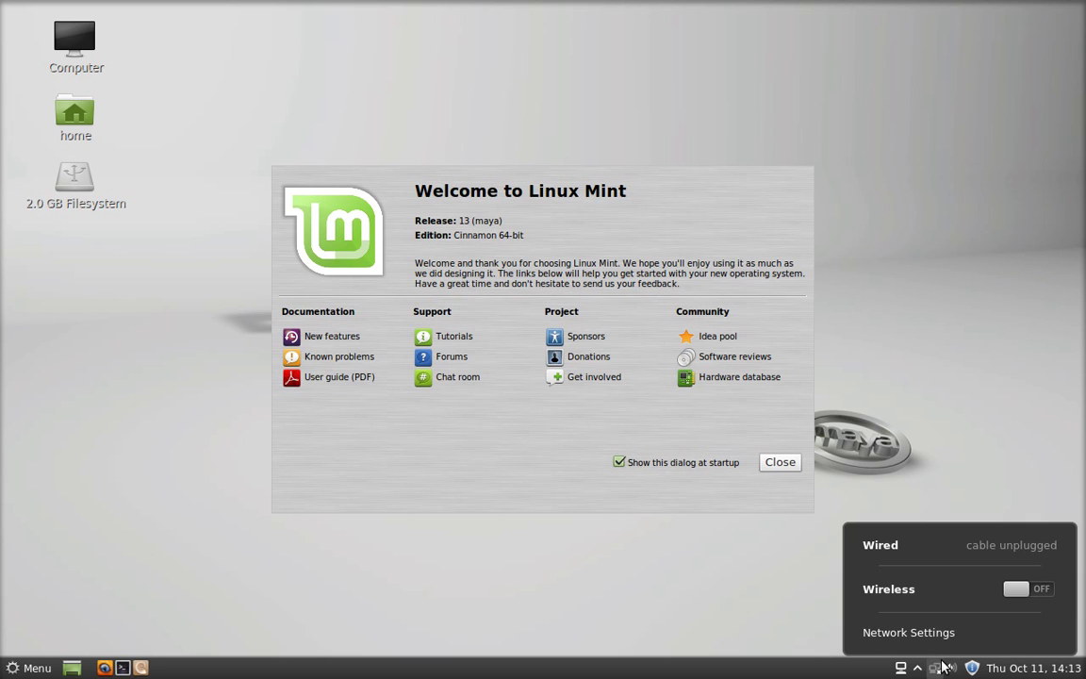
Look over the panel's launchers for the file manager, Terminal and Firefox, the show-desktop control and the applications menu.
click(142, 668)
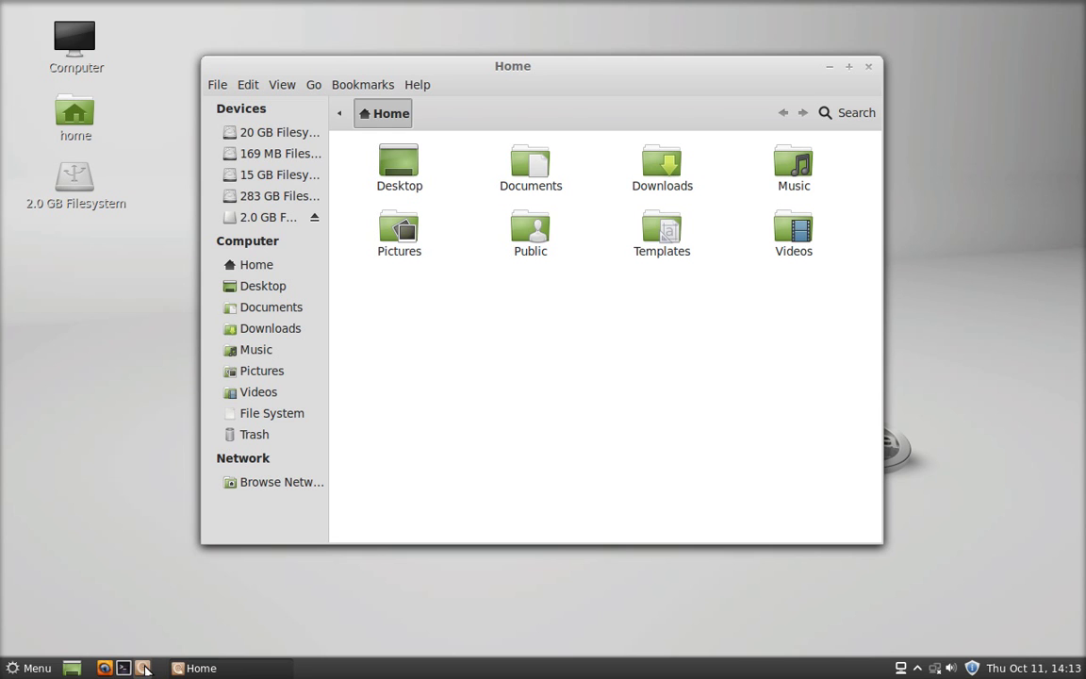
click(124, 667)
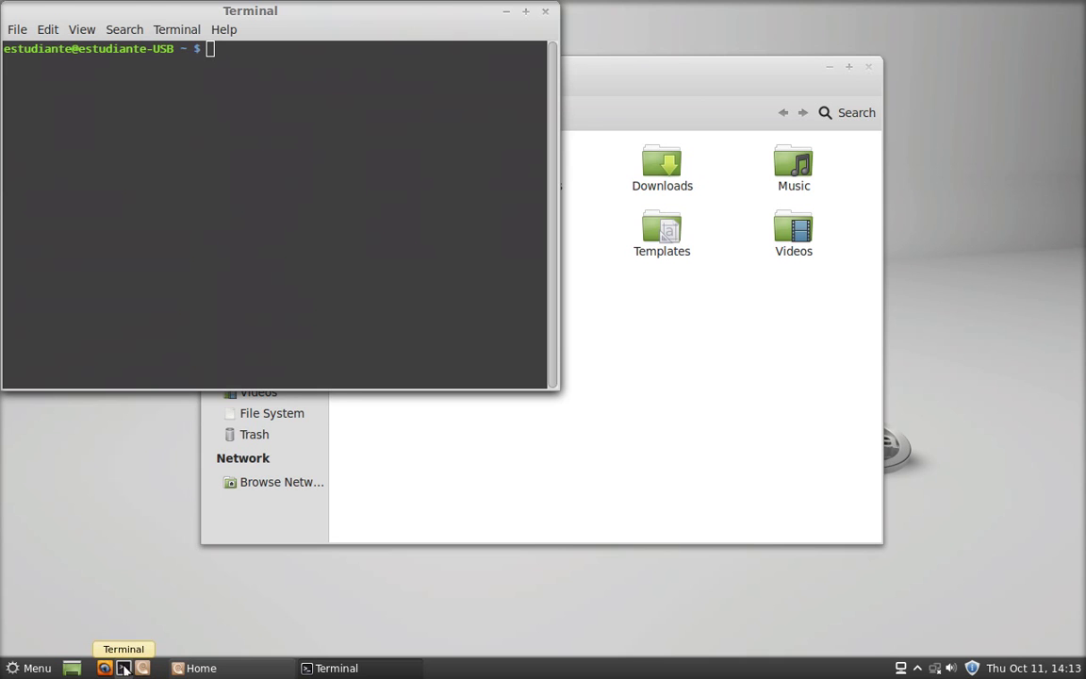
click(105, 667)
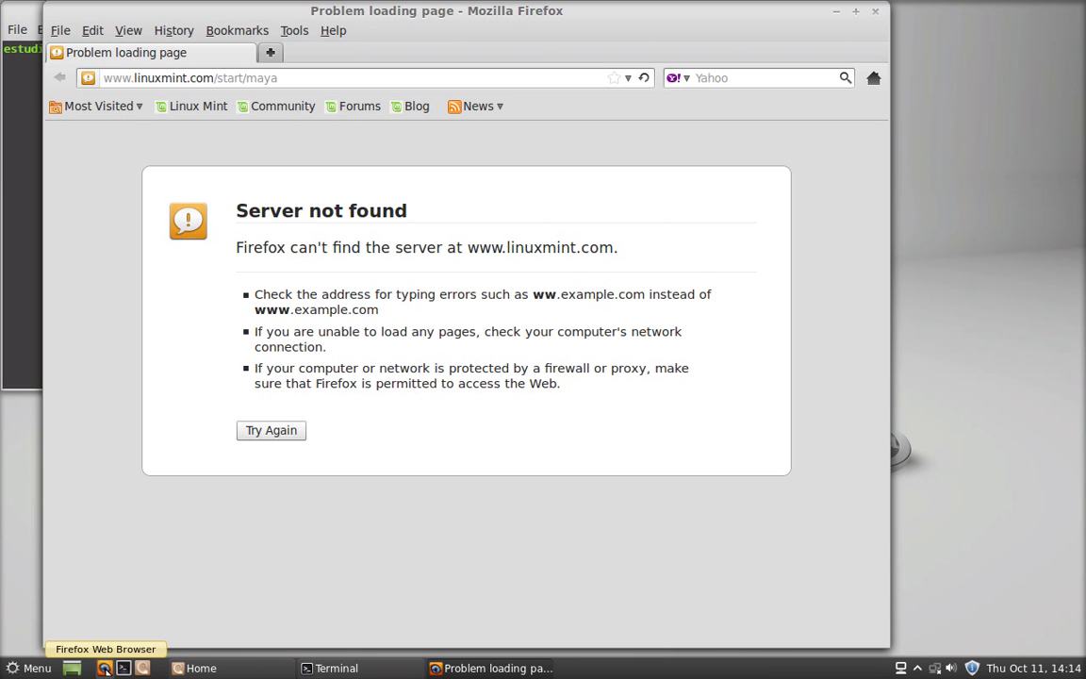
click(71, 669)
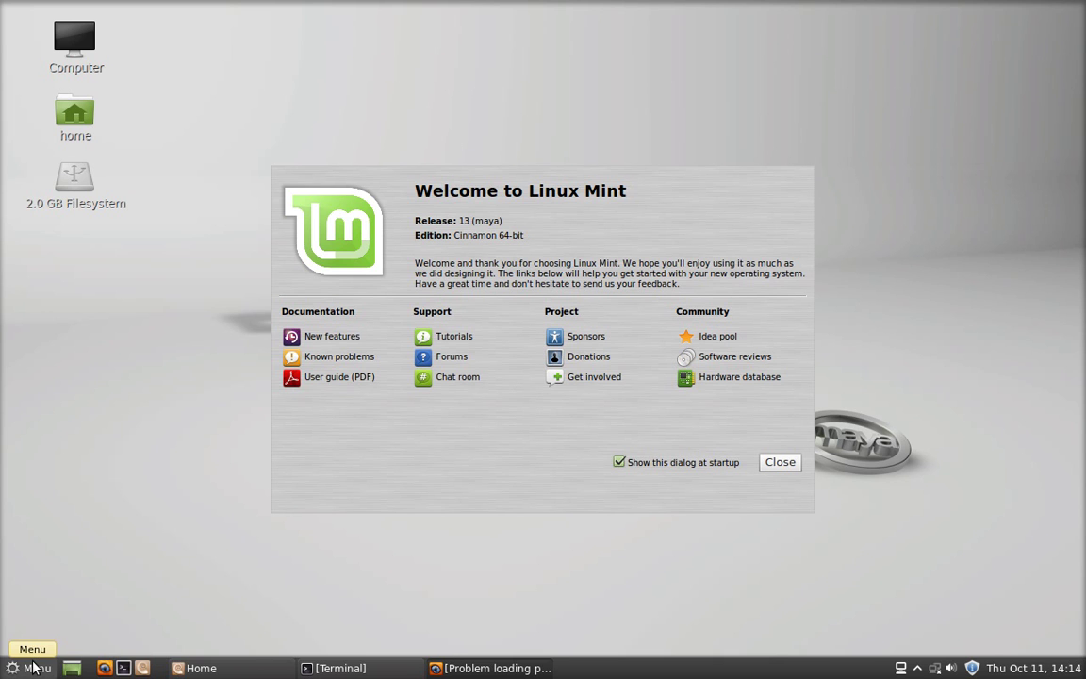
click(33, 667)
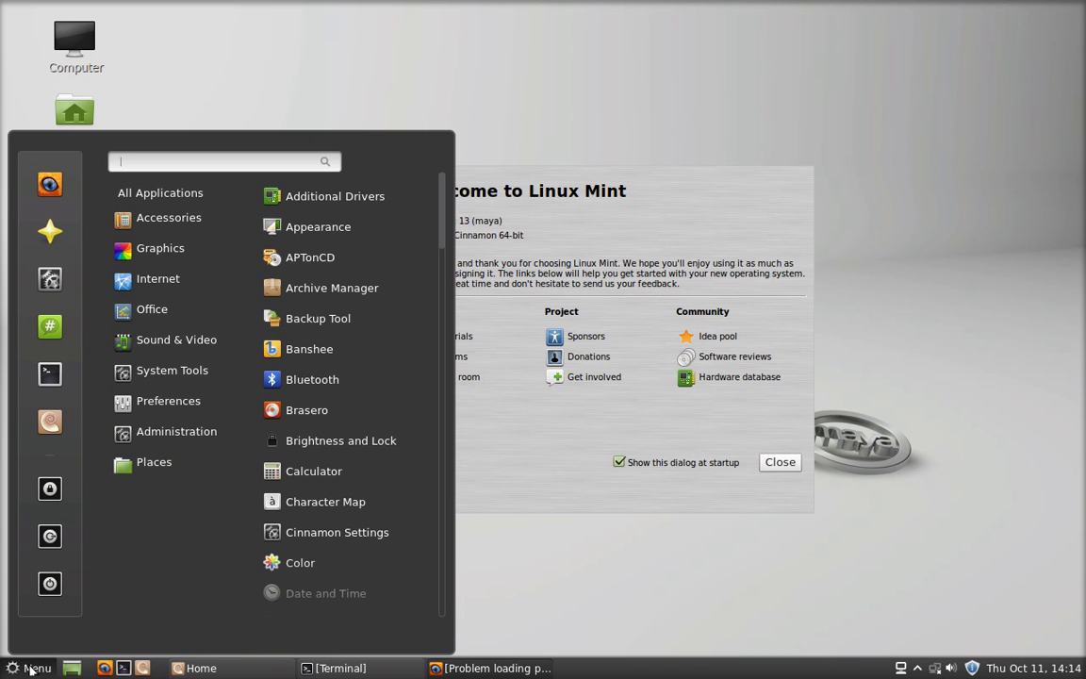
drag(23, 161, 164, 242)
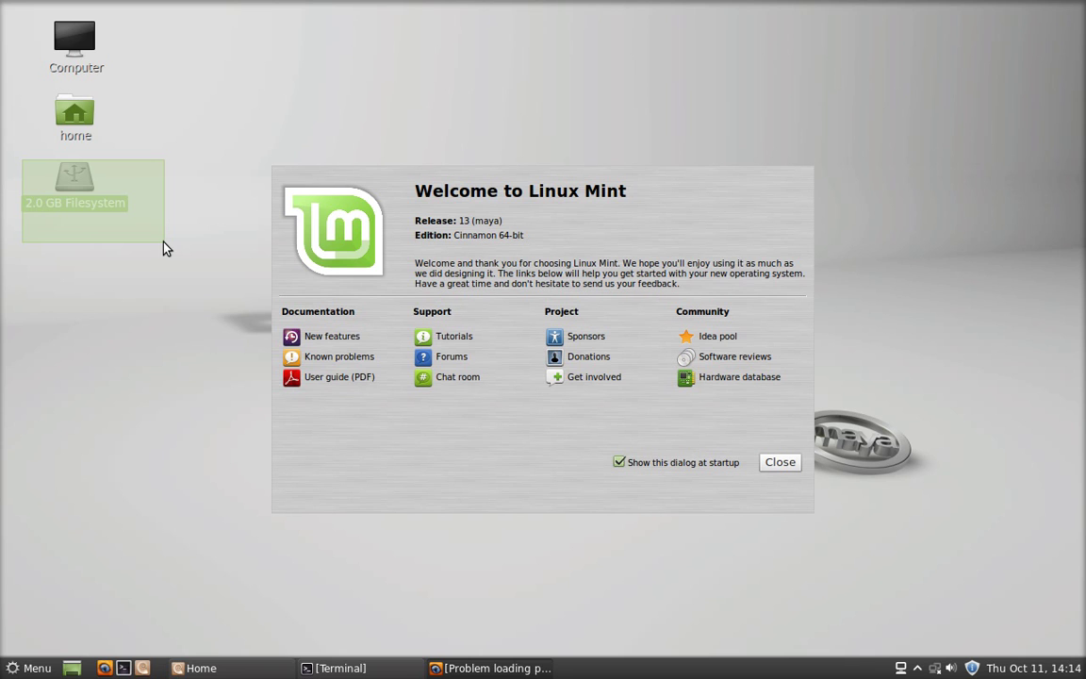
click(156, 221)
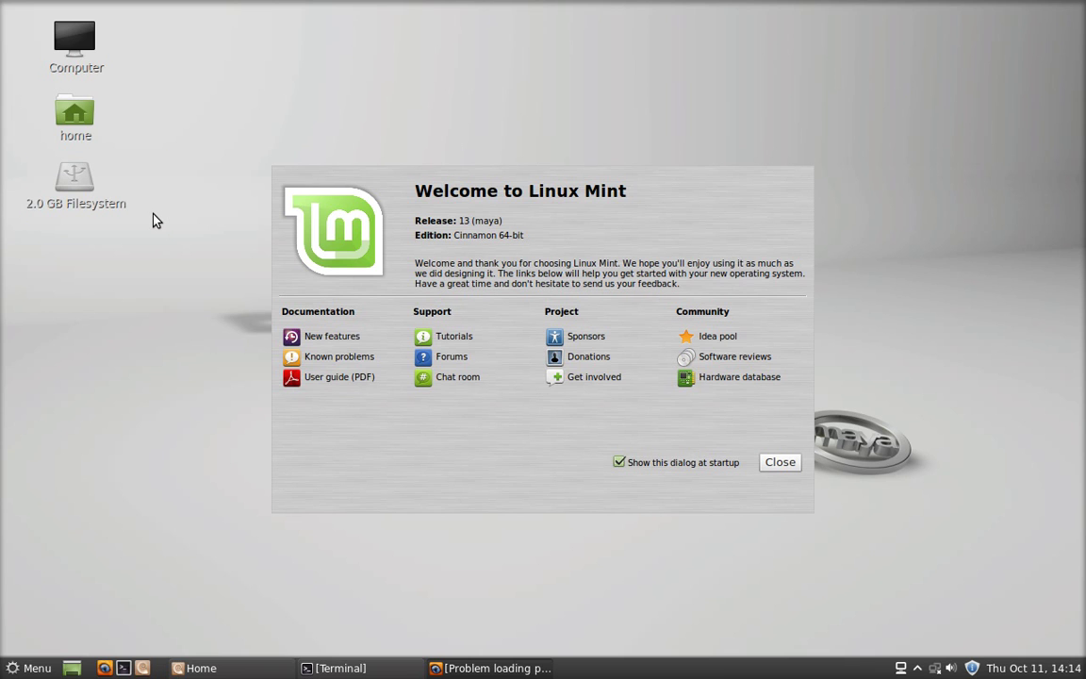
drag(20, 160, 157, 220)
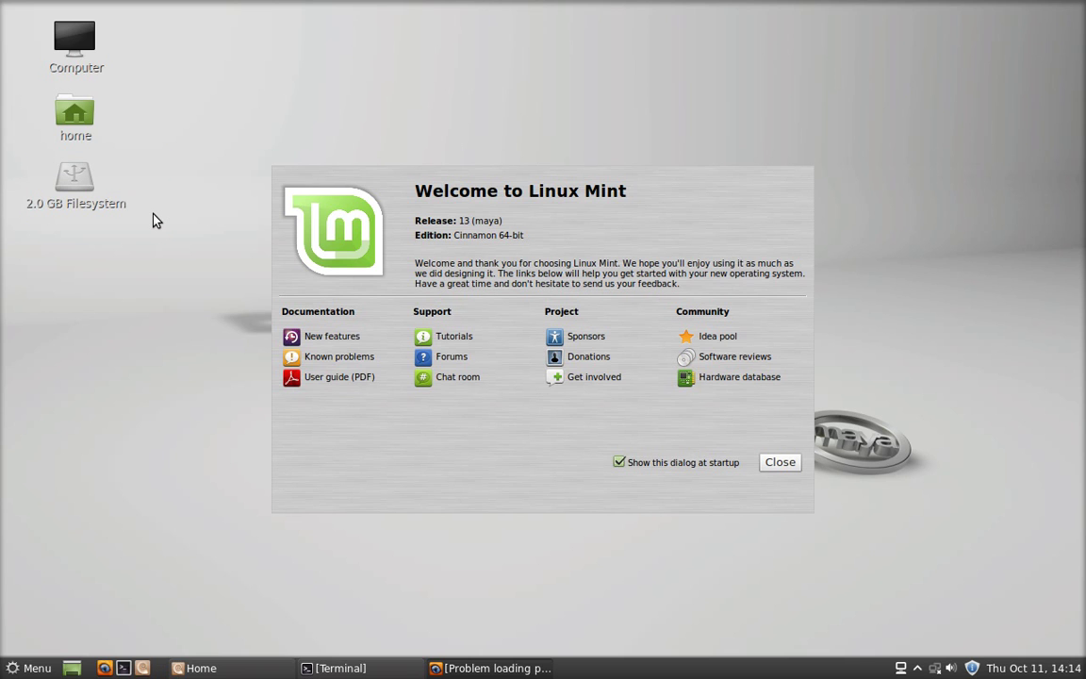